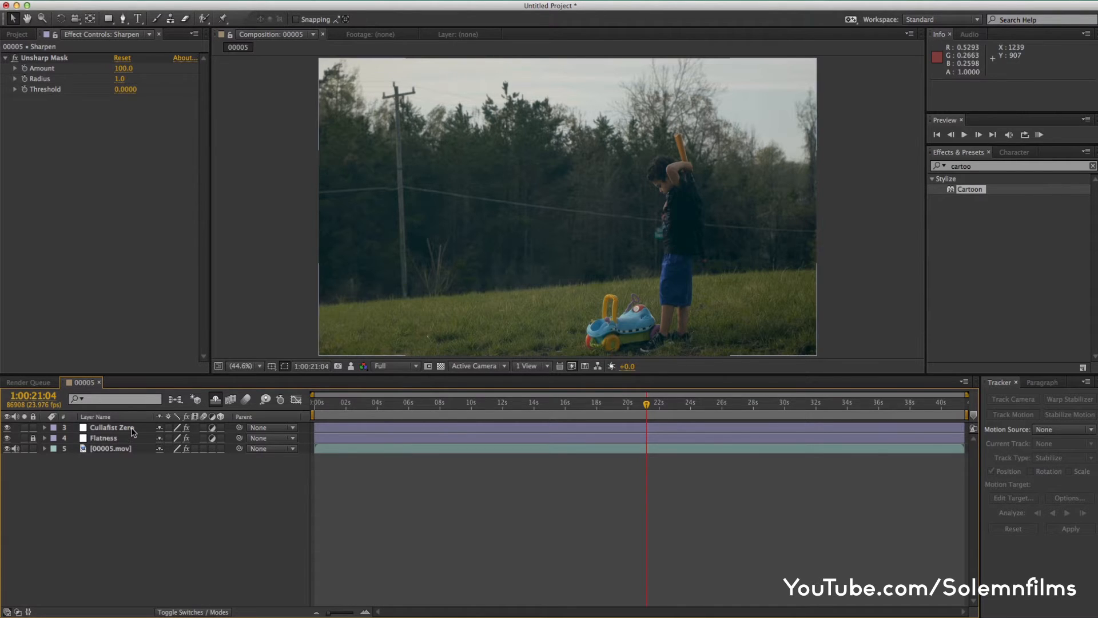
Step: Hide the Cullafist Zero layer, unlock the Flatness layer and compare the footage with Flatness on and off
{"action": "left_click", "coordinate": [132, 429]}
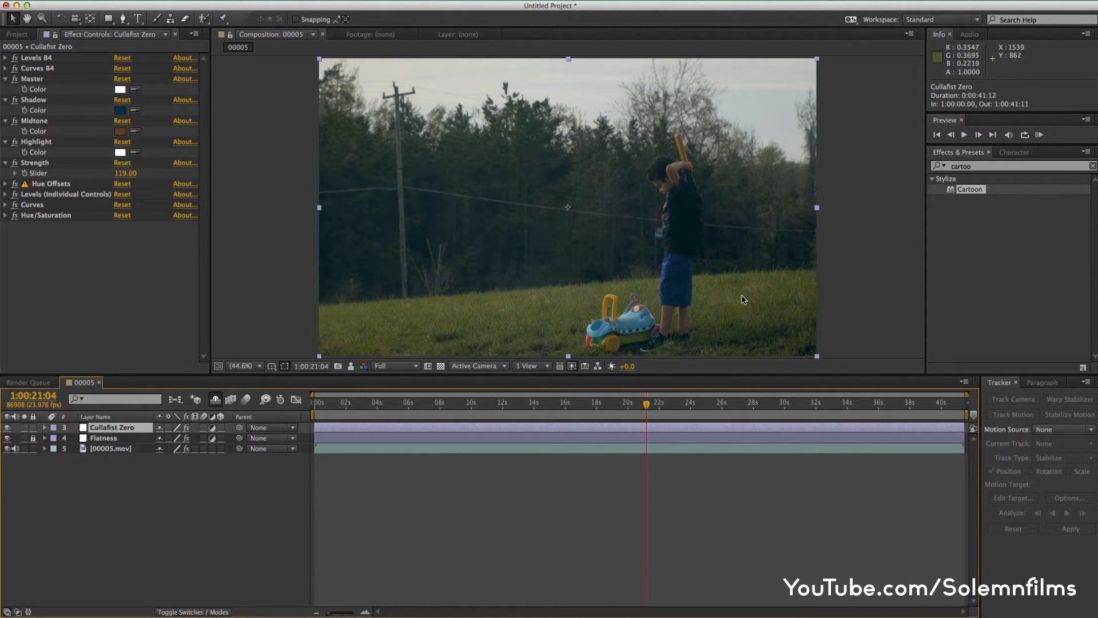
{"action": "left_click", "coordinate": [7, 427]}
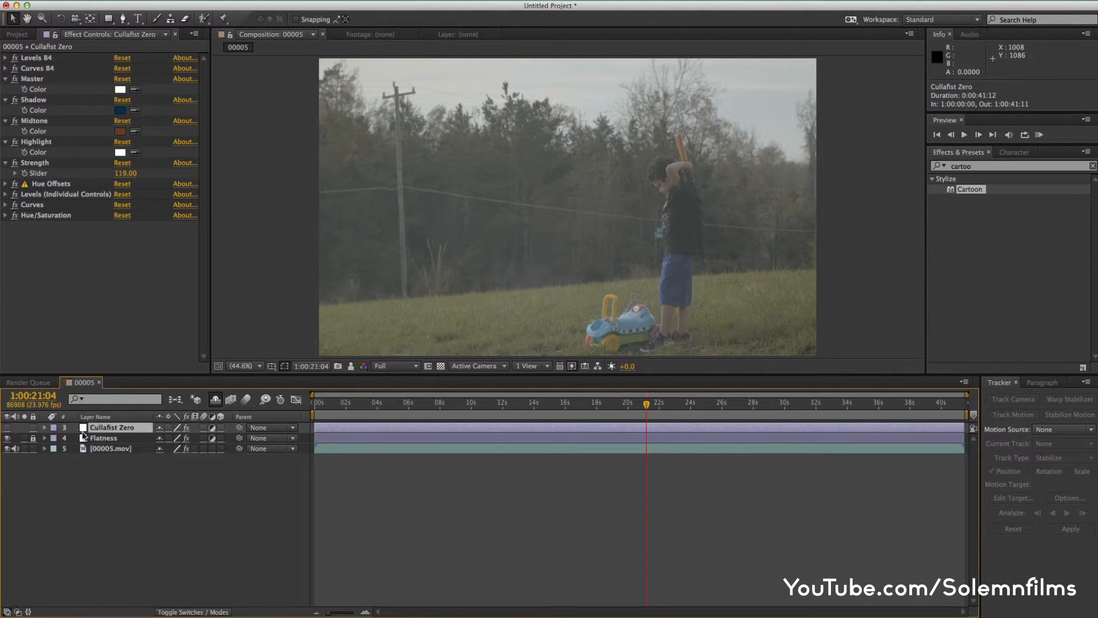
{"action": "left_click", "coordinate": [103, 440]}
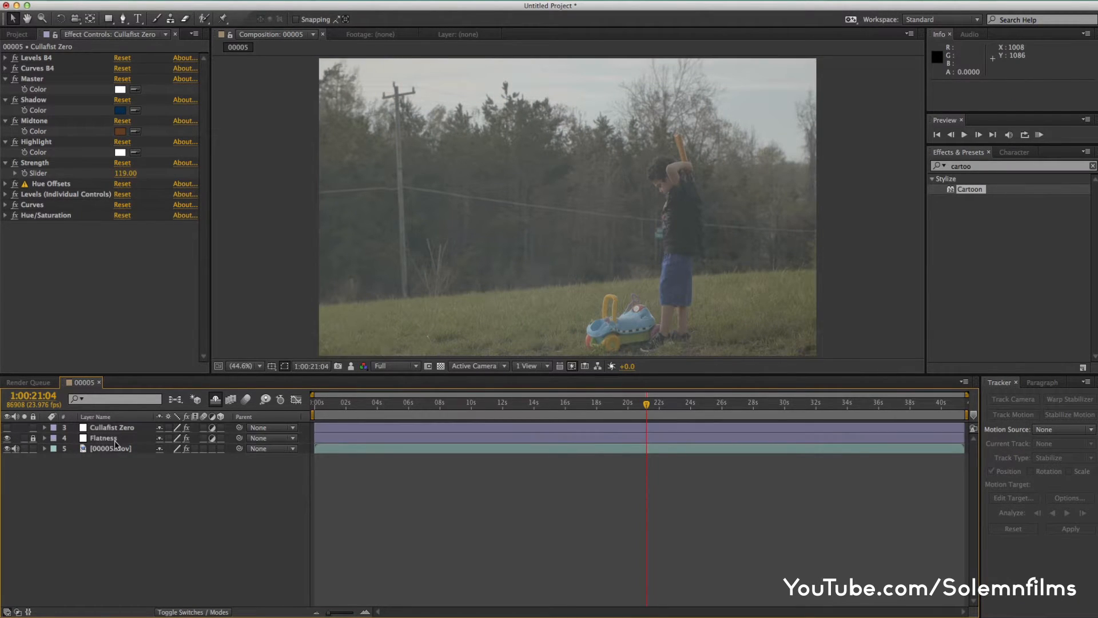
{"action": "left_click", "coordinate": [34, 438]}
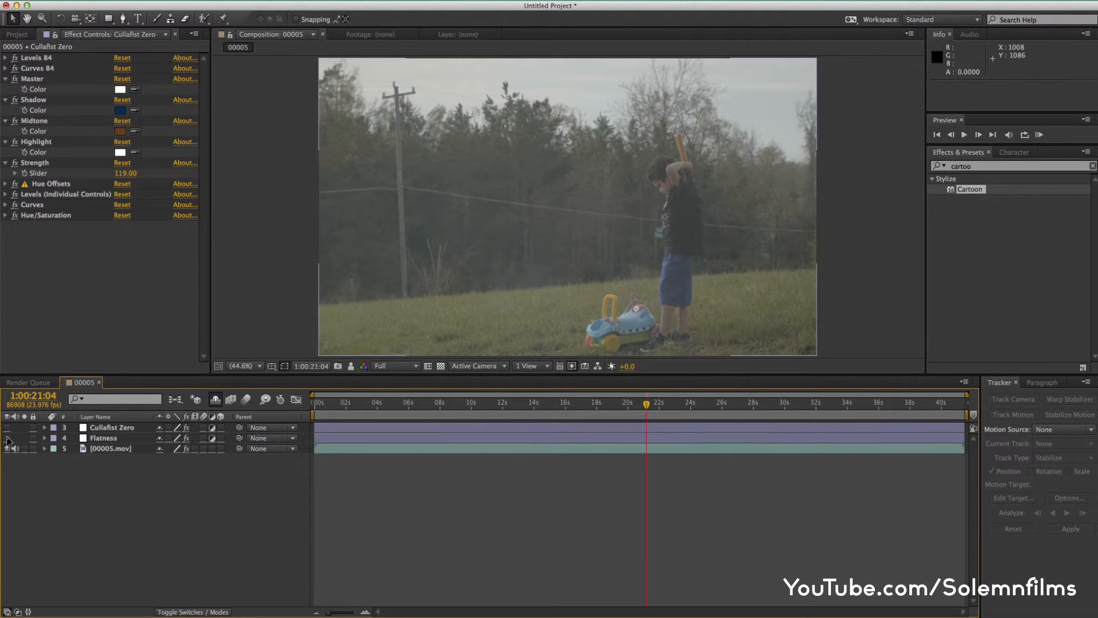
{"action": "left_click", "coordinate": [7, 438]}
{"action": "left_click", "coordinate": [7, 438]}
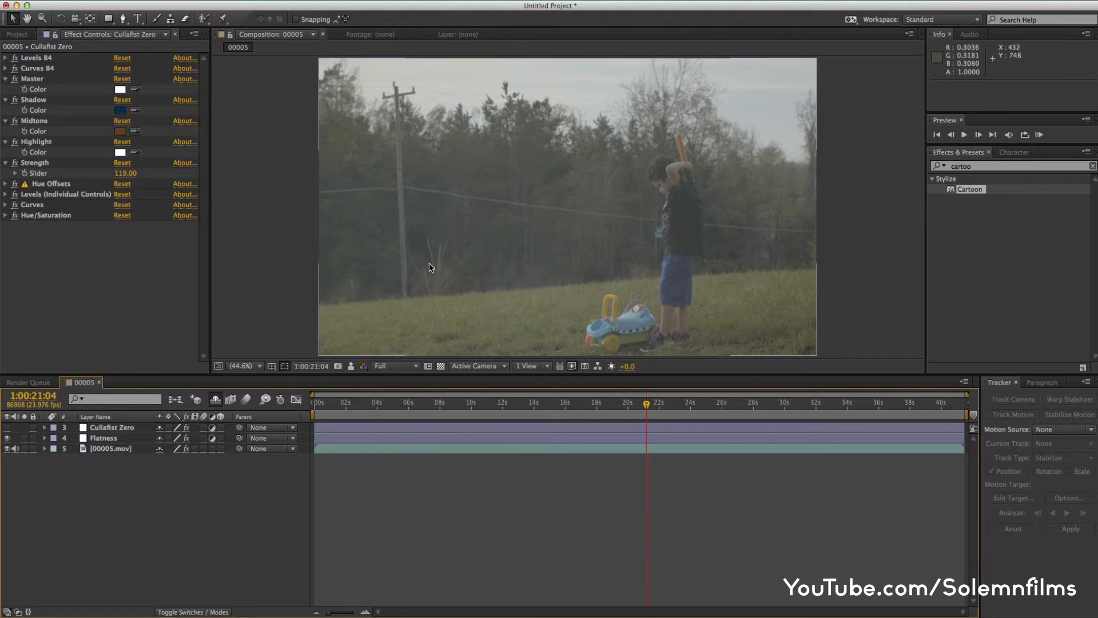
{"action": "left_click", "coordinate": [7, 438]}
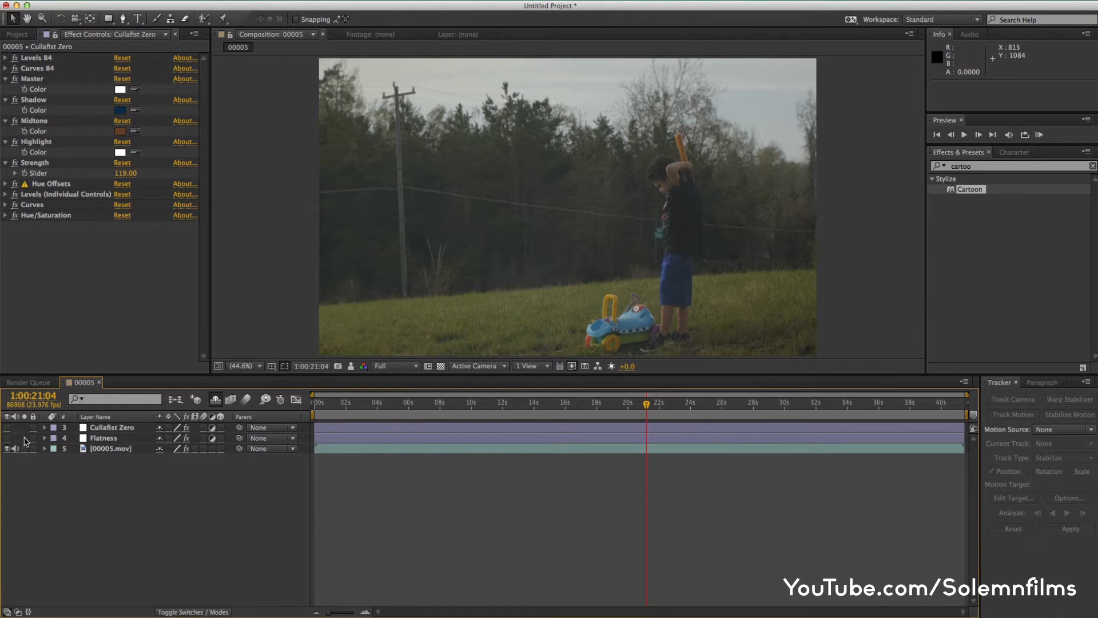
{"action": "left_click", "coordinate": [7, 438]}
Step: Review the effects on the 00005.mov and Flatness layers and lock Flatness again
{"action": "left_click", "coordinate": [111, 448]}
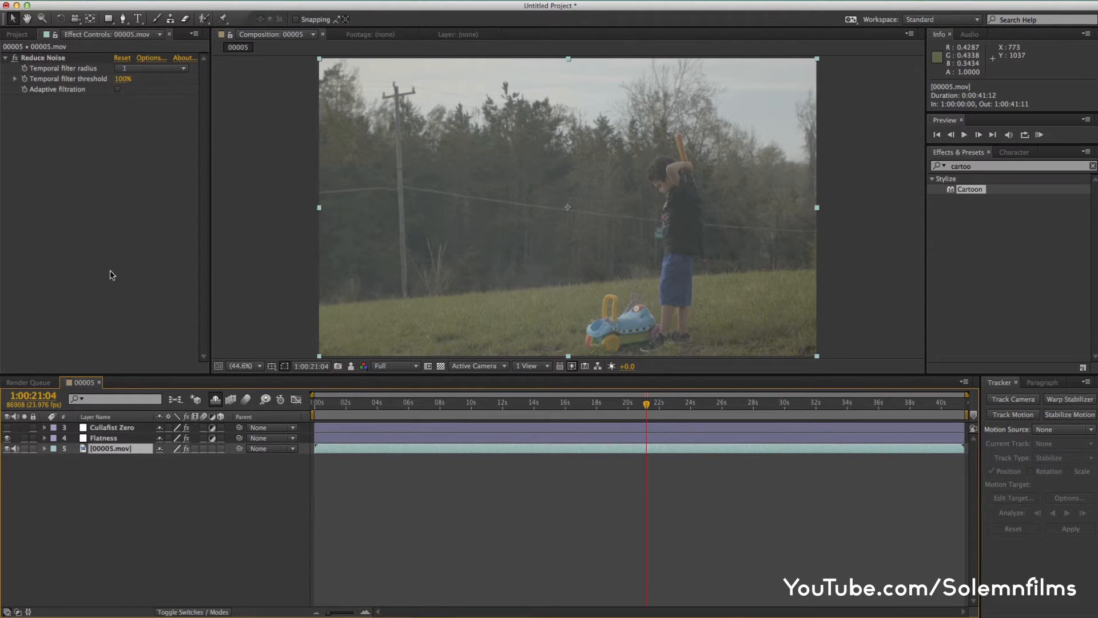
{"action": "left_click", "coordinate": [112, 438]}
{"action": "left_click", "coordinate": [33, 439]}
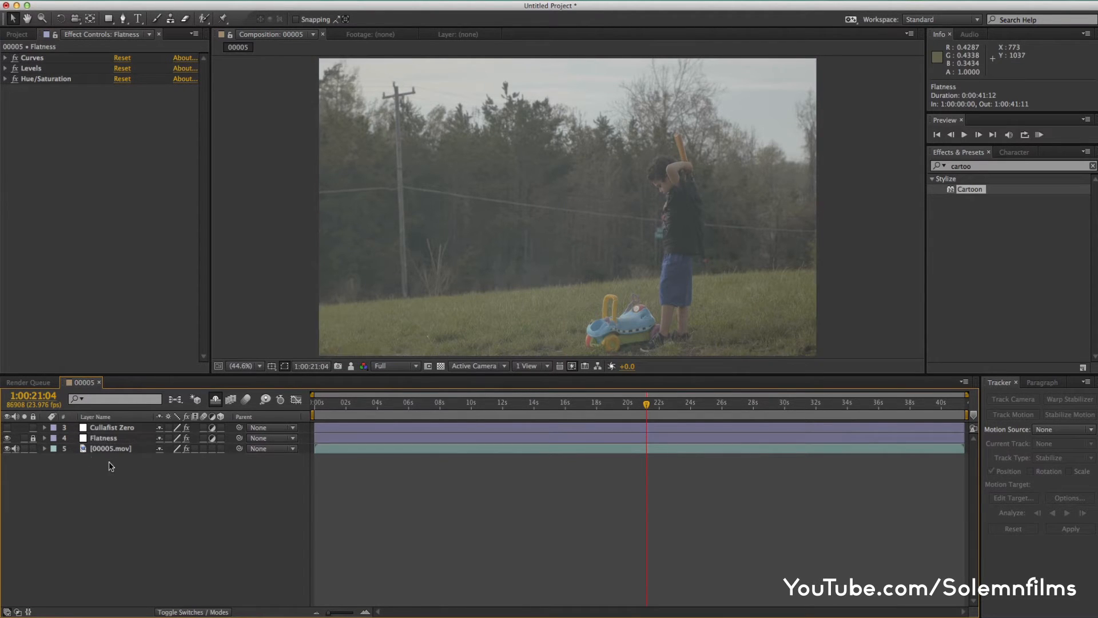
Step: Delete the Cullafist Zero adjustment layer from the composition
{"action": "left_click", "coordinate": [121, 429]}
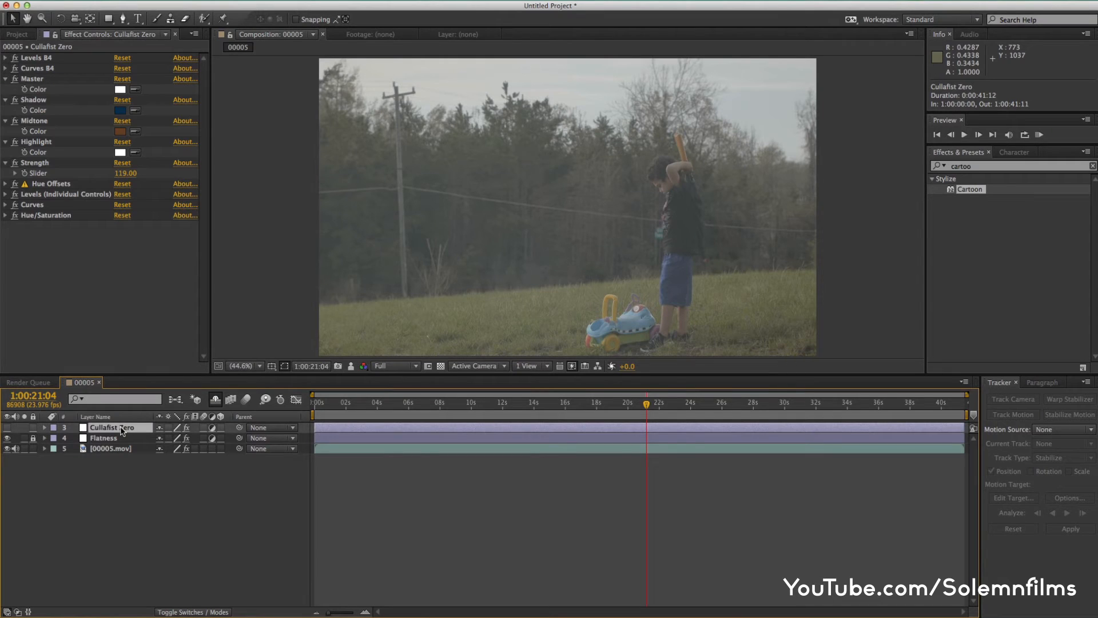
{"action": "key", "text": "Delete"}
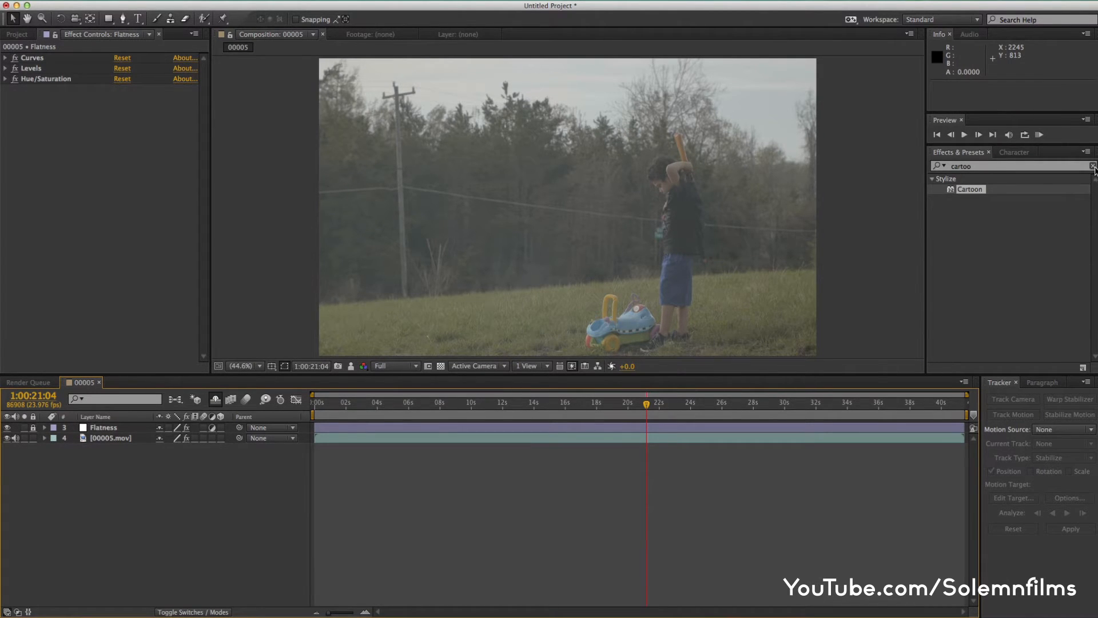
Step: Clear the effects search and expand the animation presets down to the __ColorGHear Toolkit__ folder inside CGT CS5
{"action": "left_click", "coordinate": [1093, 167]}
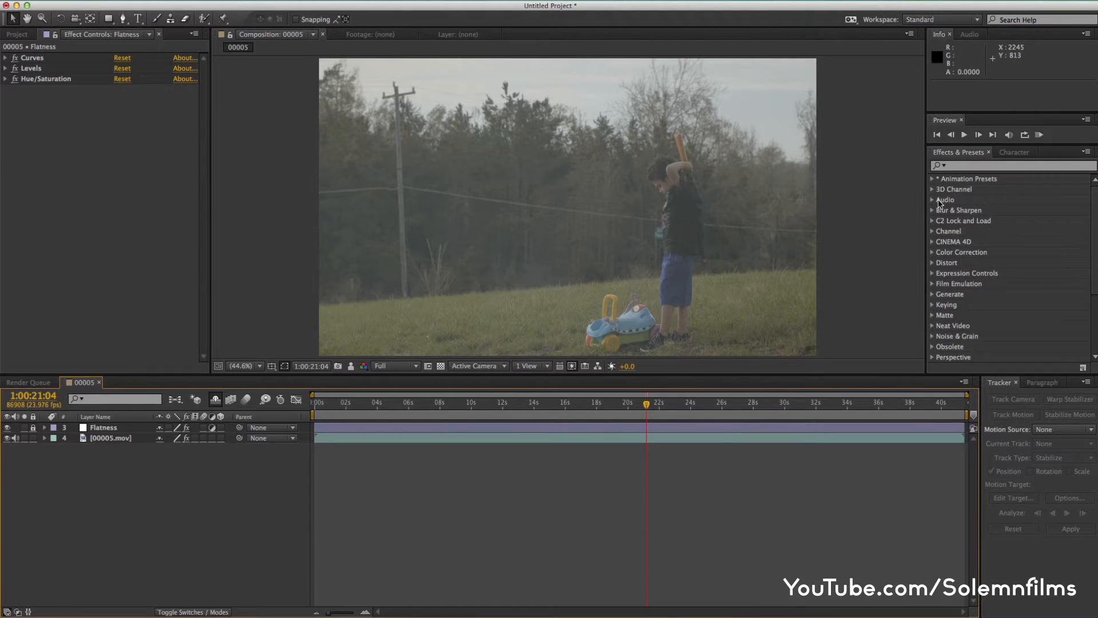
{"action": "left_click", "coordinate": [933, 179]}
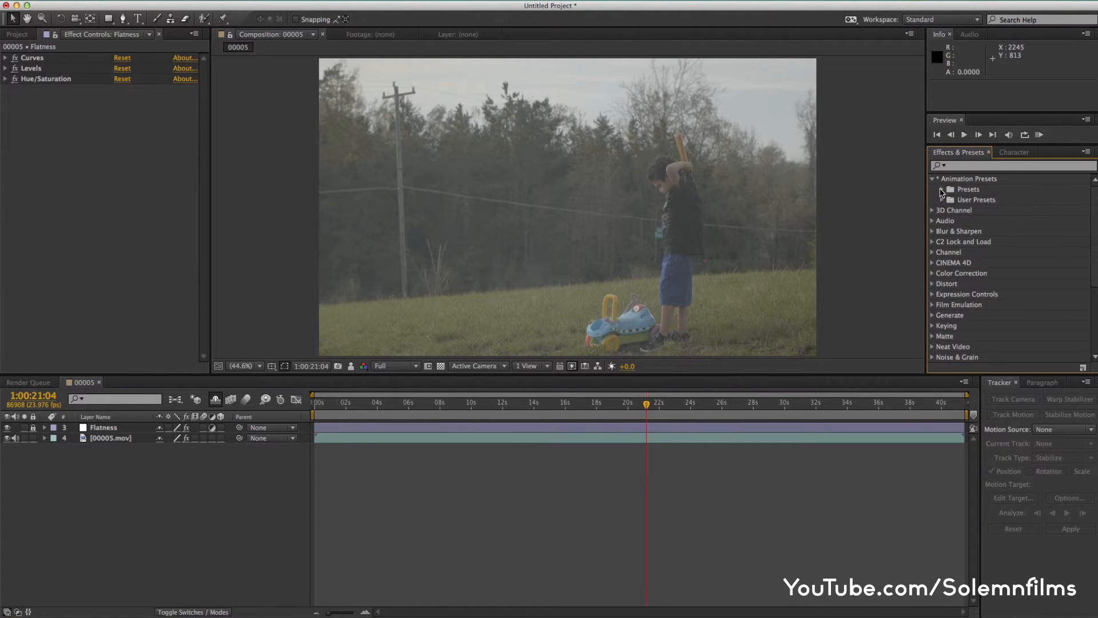
{"action": "left_click", "coordinate": [941, 190]}
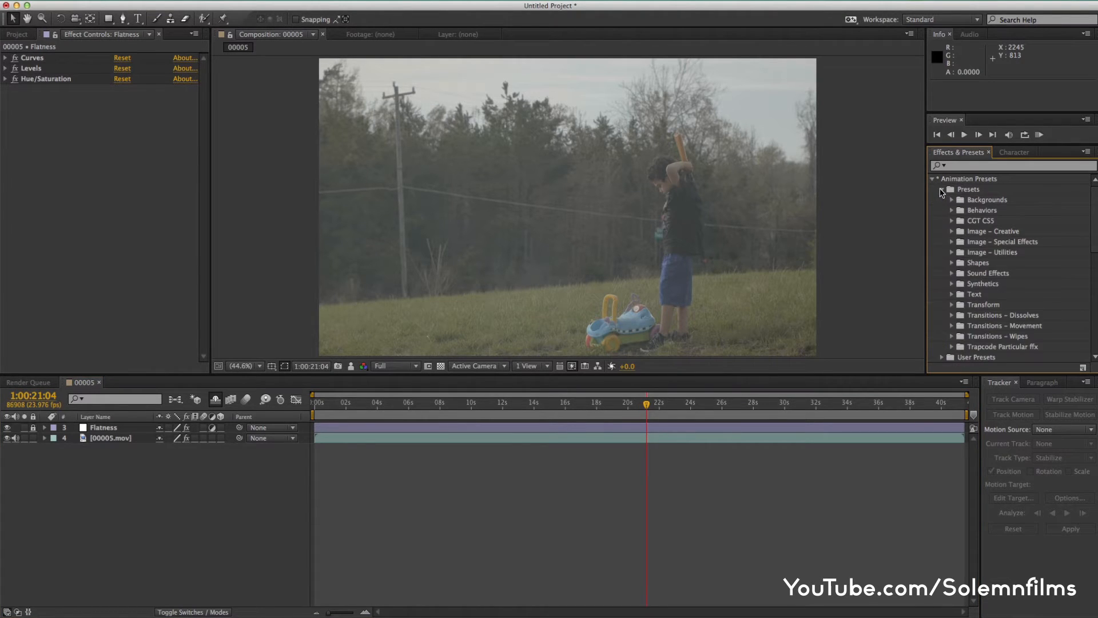
{"action": "left_click", "coordinate": [952, 220]}
{"action": "left_click", "coordinate": [962, 231]}
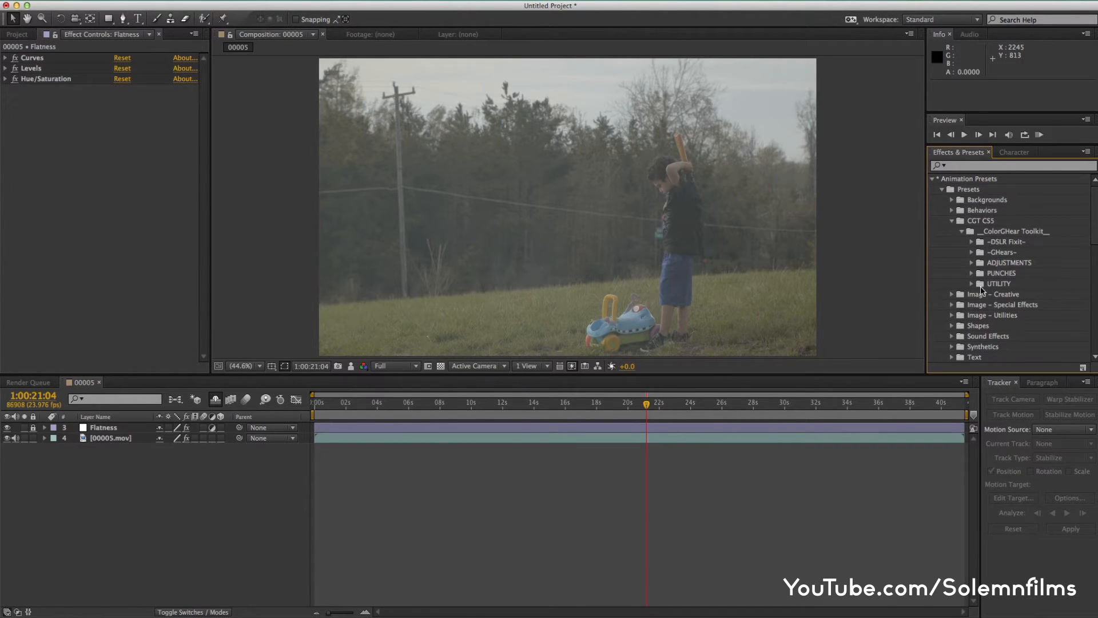
Step: Create a new adjustment layer in the 00005 composition above the Flatness layer
{"action": "right_click", "coordinate": [185, 490]}
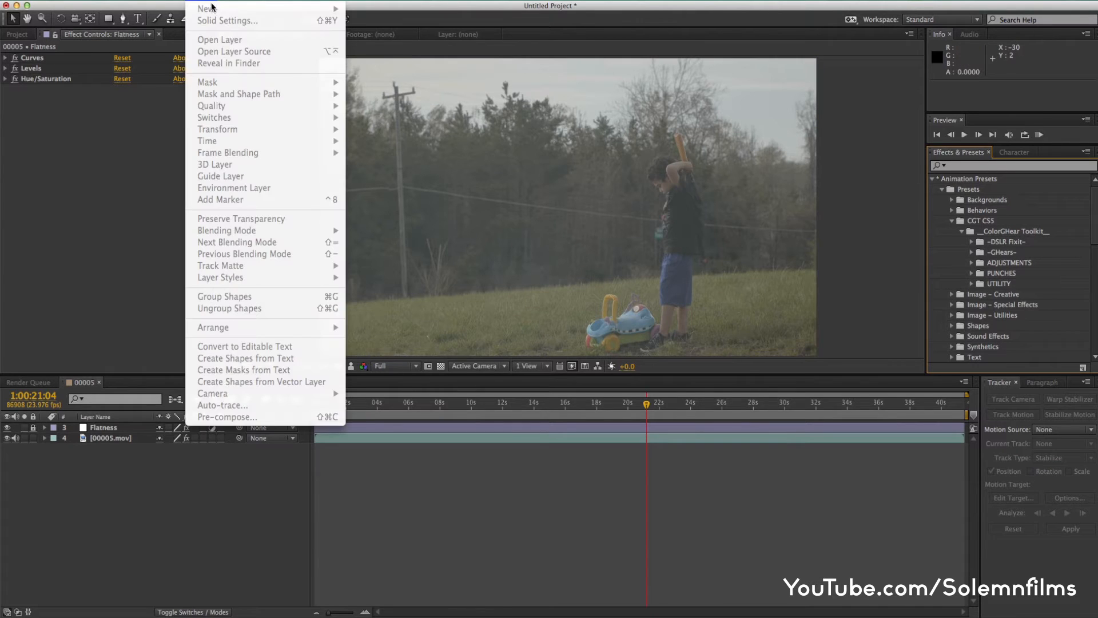
{"action": "left_click", "coordinate": [184, 489]}
{"action": "right_click", "coordinate": [117, 486]}
{"action": "mouse_move", "coordinate": [150, 492]}
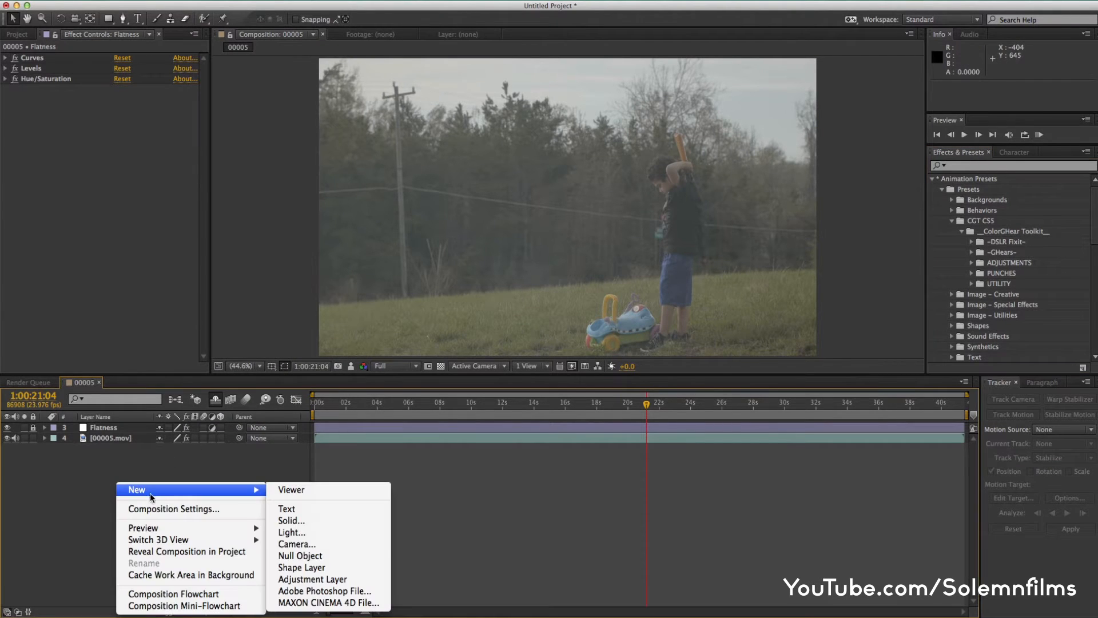
{"action": "left_click", "coordinate": [306, 579]}
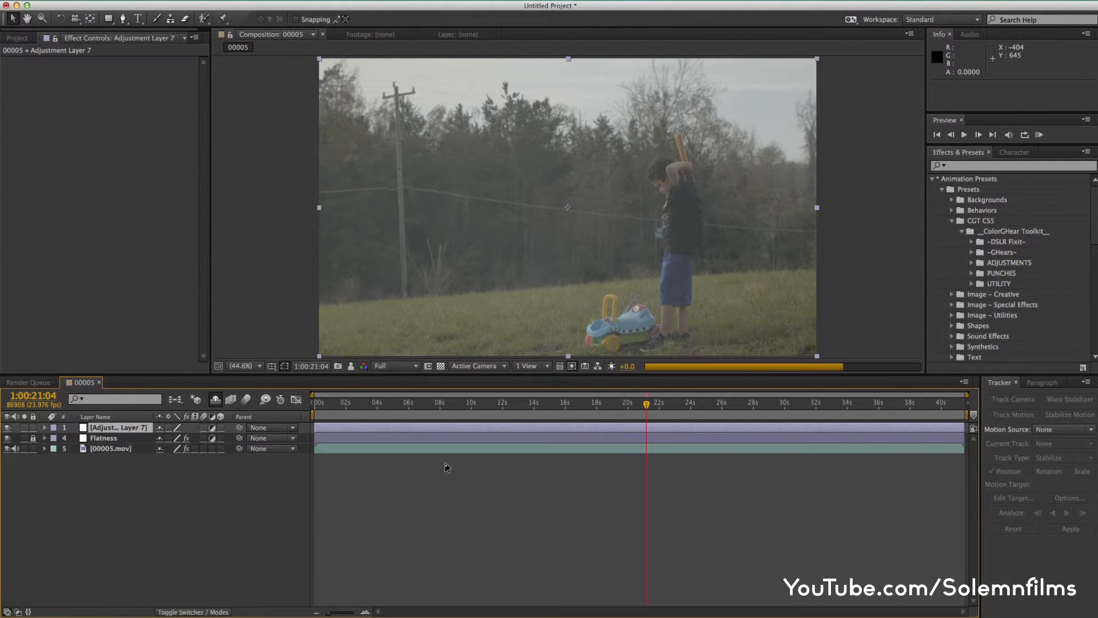
Step: Examine the ColorGHear Toolkit's -DSLR Fixit- folder and the Cool, Warm and Special preset folders within -GHears-
{"action": "left_click", "coordinate": [972, 242]}
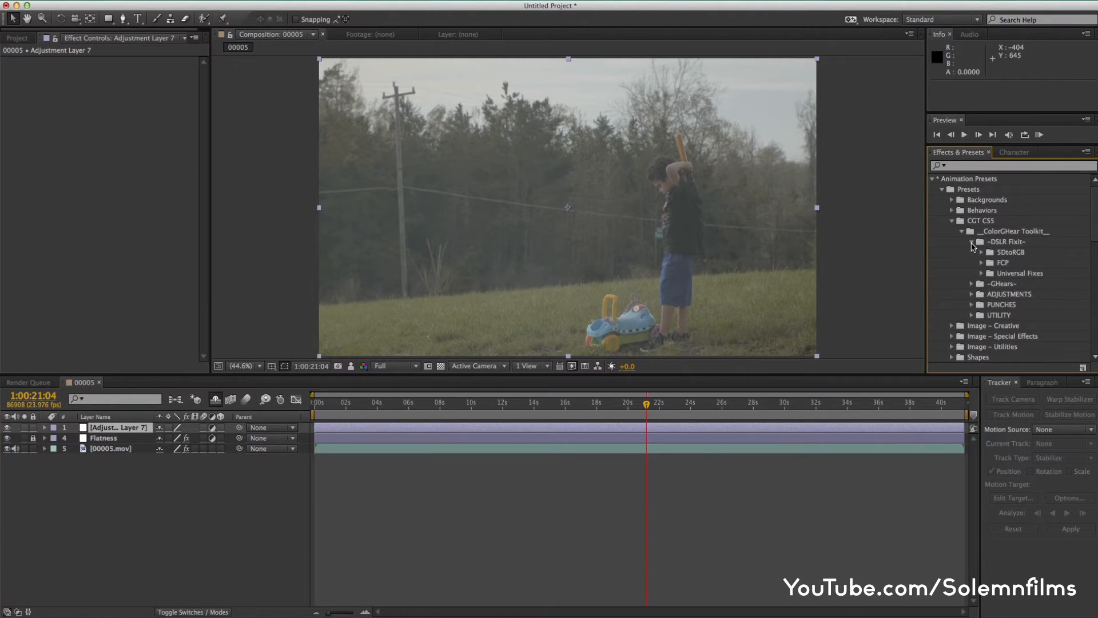
{"action": "left_click", "coordinate": [972, 242]}
{"action": "left_click", "coordinate": [972, 253]}
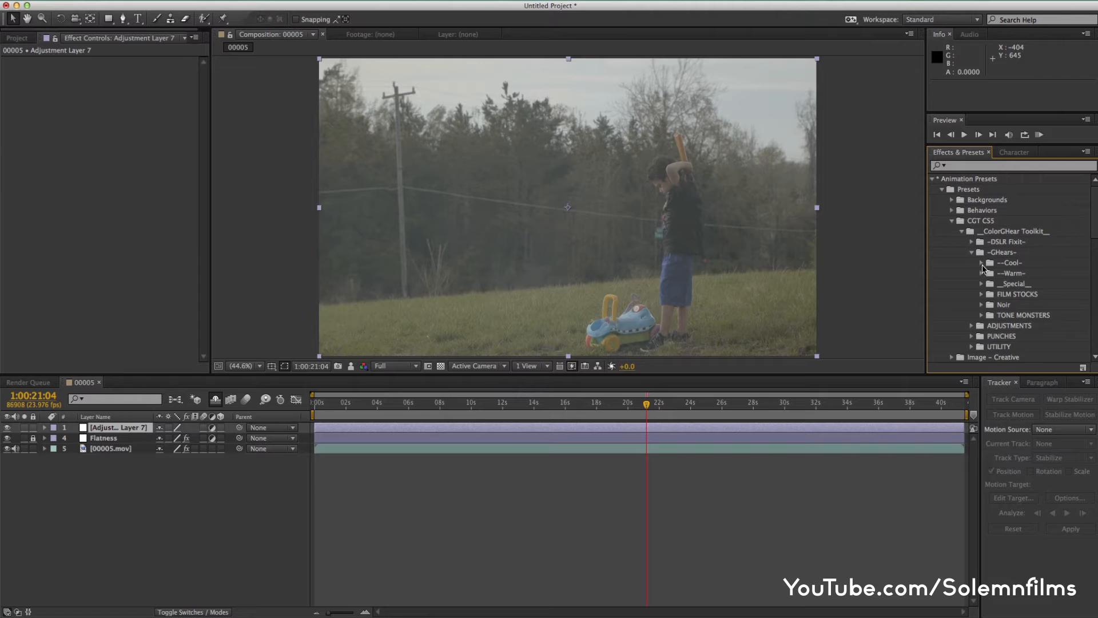
{"action": "left_click", "coordinate": [982, 264]}
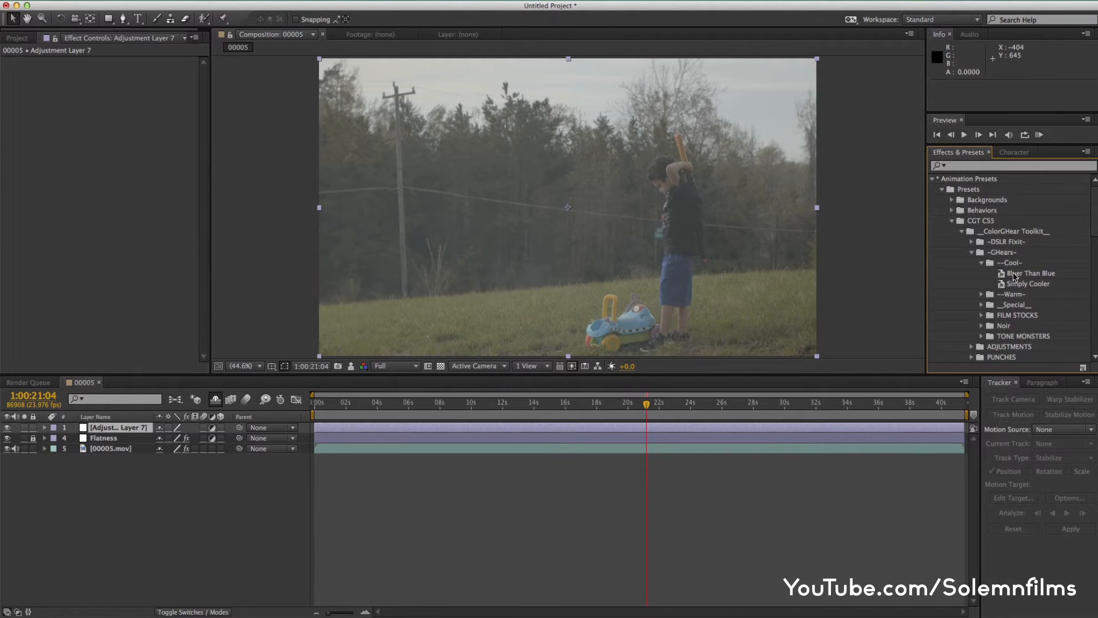
{"action": "left_click", "coordinate": [982, 263]}
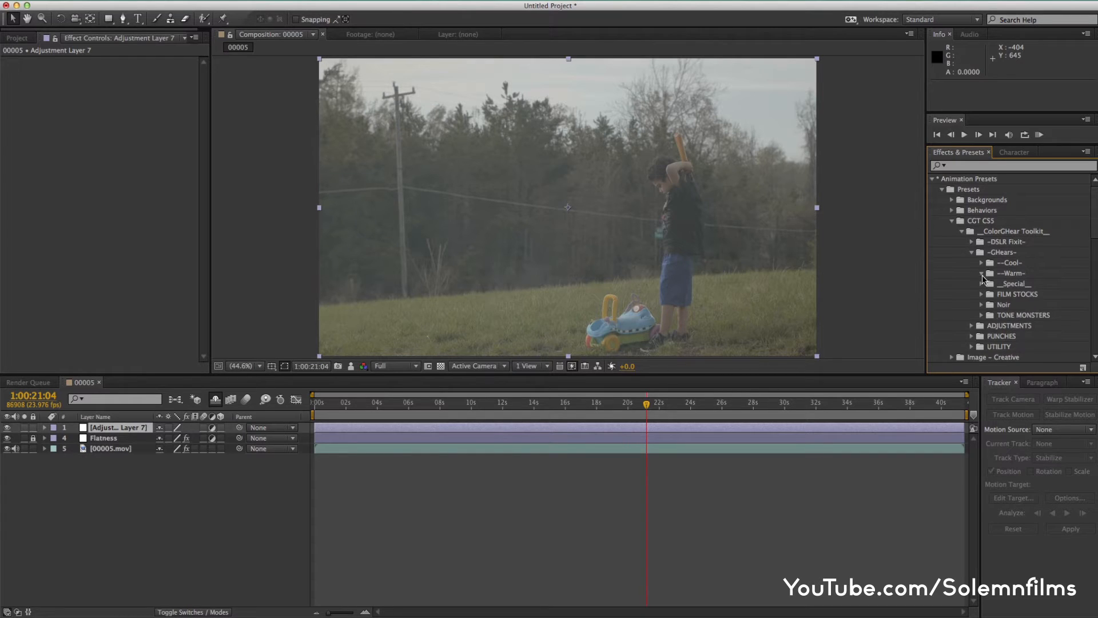
{"action": "left_click", "coordinate": [982, 274]}
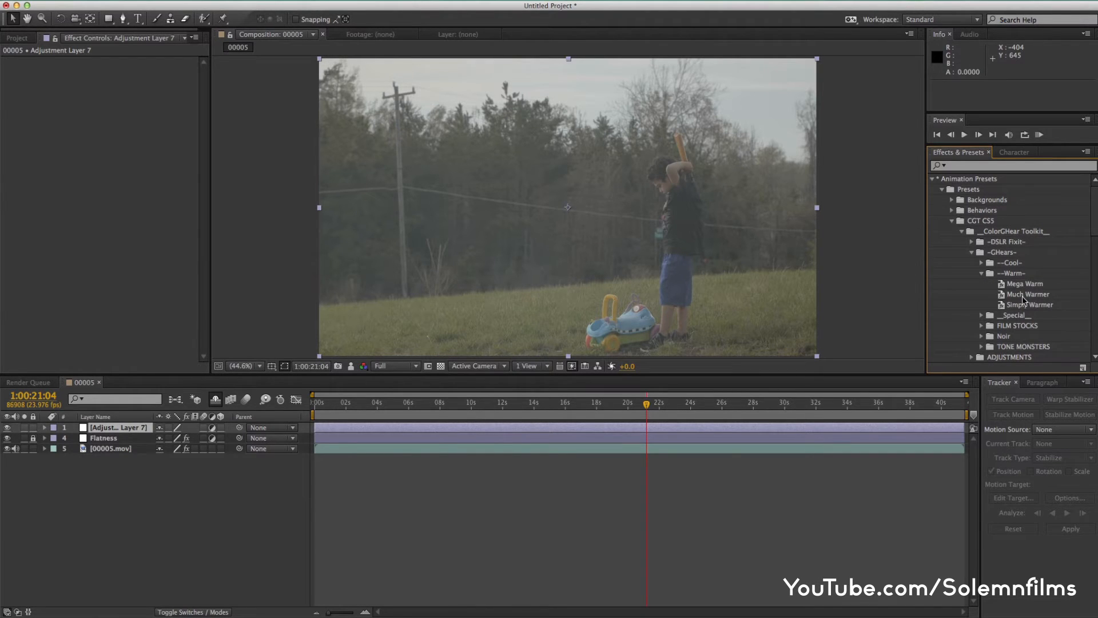
{"action": "left_click", "coordinate": [982, 275]}
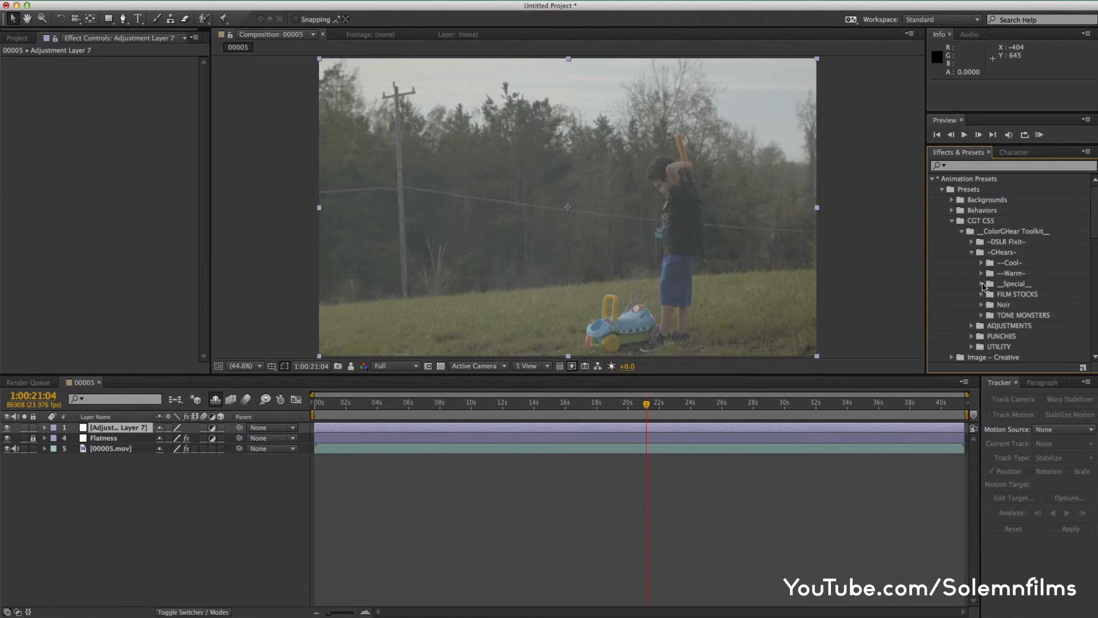
{"action": "left_click", "coordinate": [983, 285]}
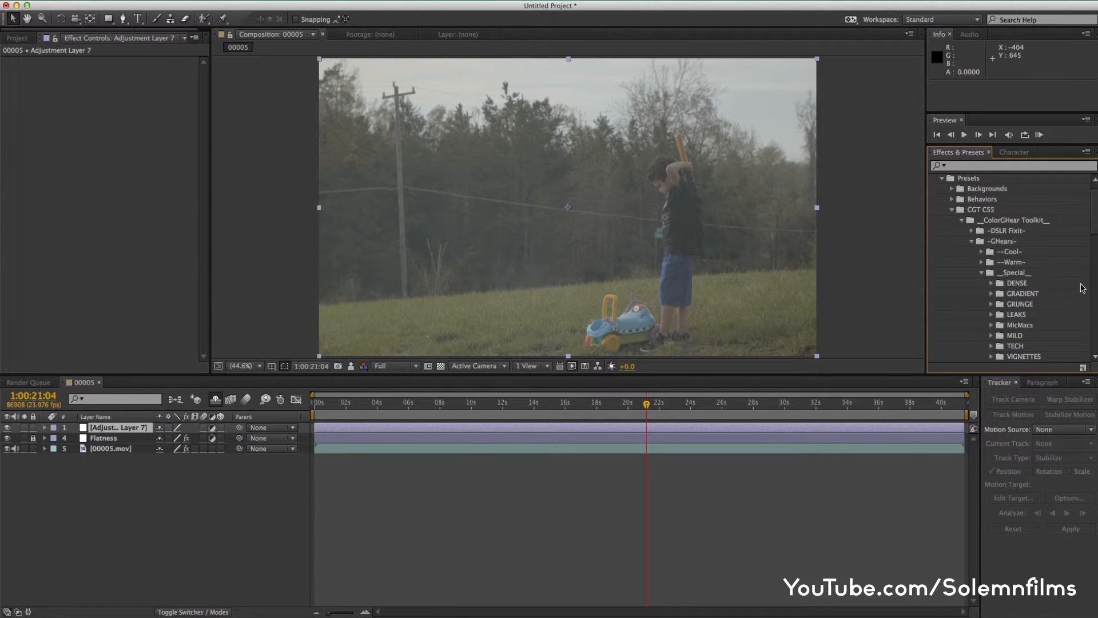
{"action": "scroll", "coordinate": [1094, 217], "scroll_direction": "down", "scroll_amount": 2}
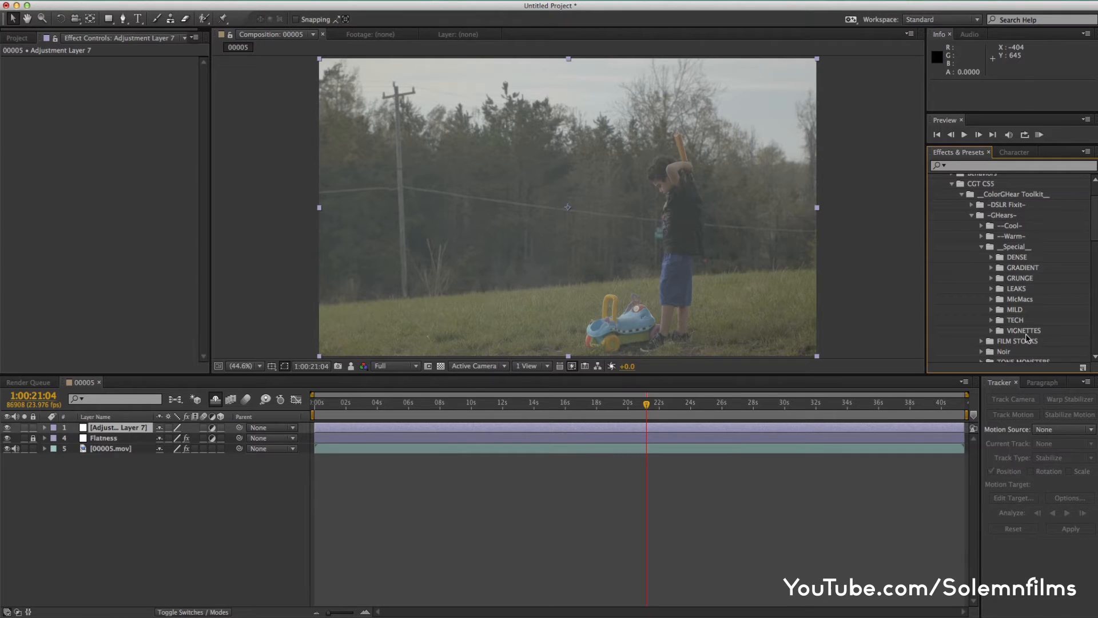
{"action": "left_click", "coordinate": [982, 248]}
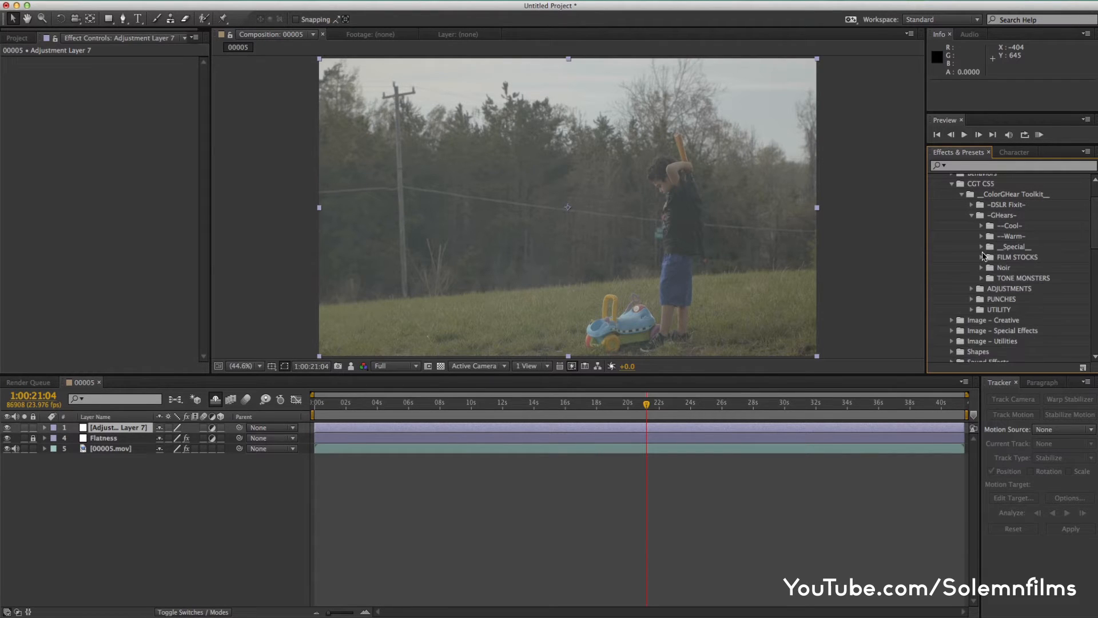
Step: Try the HULK preset from FILM STOCKS on the new adjustment layer and delete the resulting effect
{"action": "left_click", "coordinate": [982, 257]}
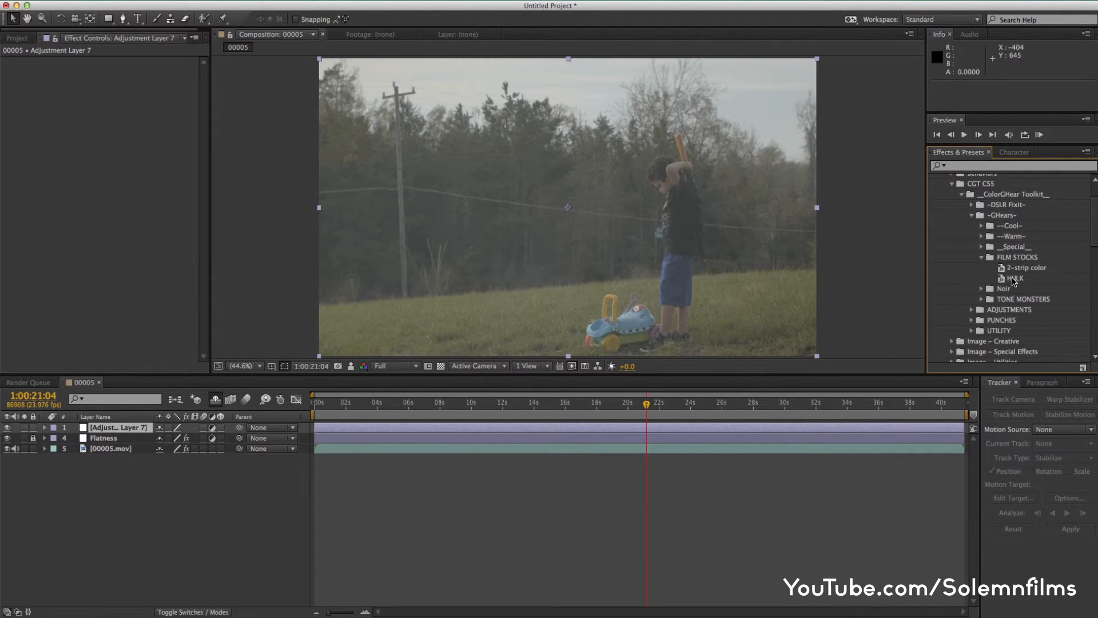
{"action": "left_click_drag", "start_coordinate": [1021, 276], "coordinate": [146, 431]}
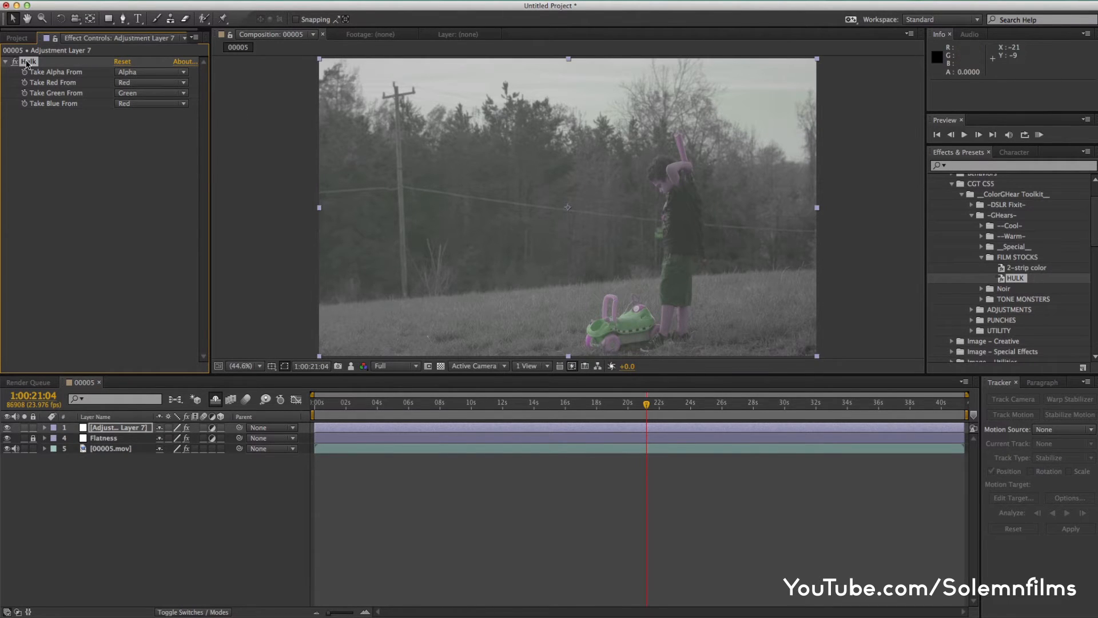
{"action": "key", "text": "Delete"}
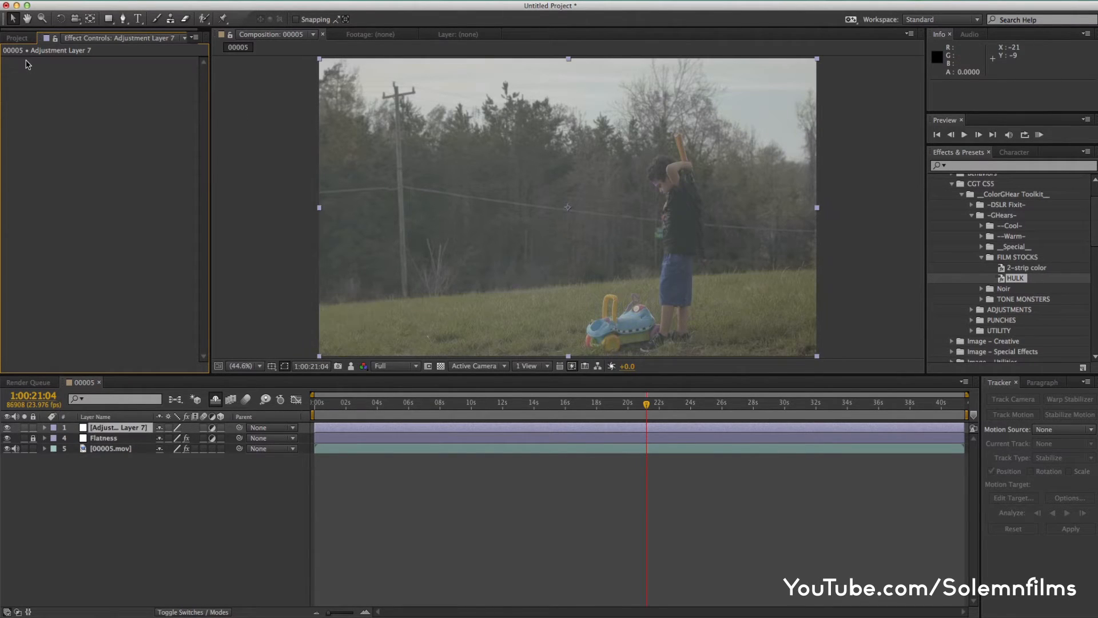
Step: Apply the TM-3-way STEEL BLUE preset from the TONE MONSTERS folder to the new adjustment layer
{"action": "left_click", "coordinate": [982, 258]}
{"action": "left_click", "coordinate": [981, 268]}
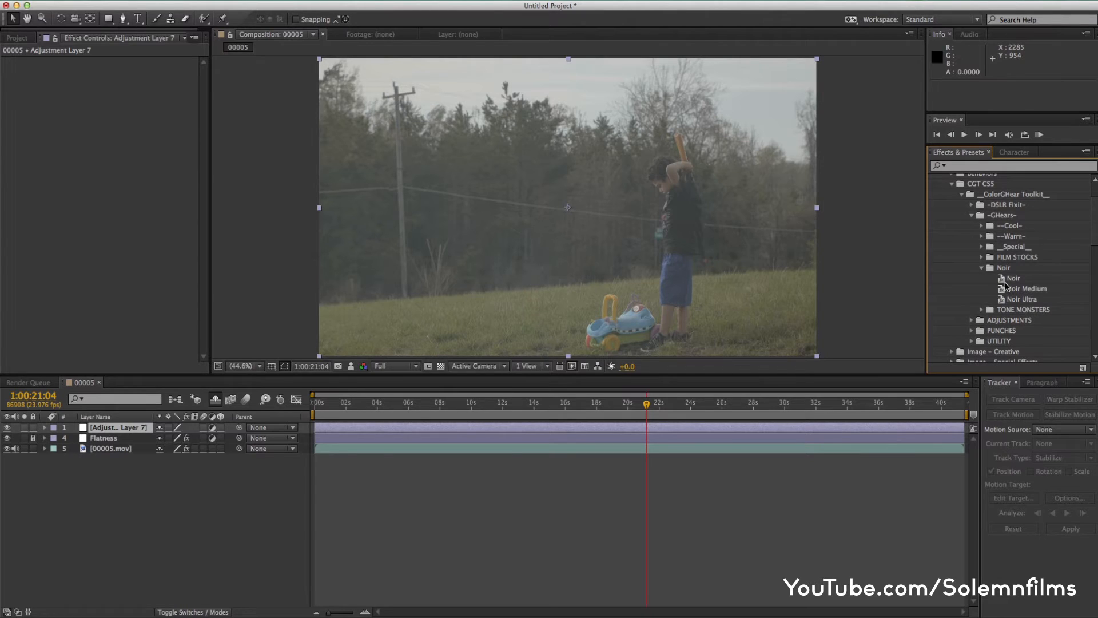
{"action": "left_click", "coordinate": [981, 268]}
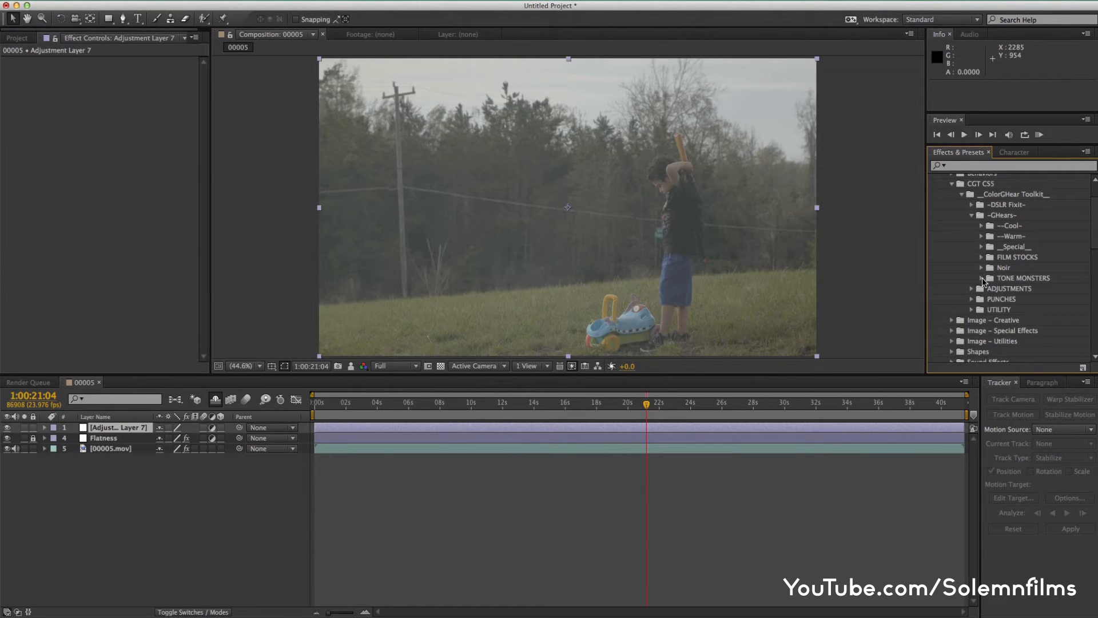
{"action": "left_click", "coordinate": [982, 279]}
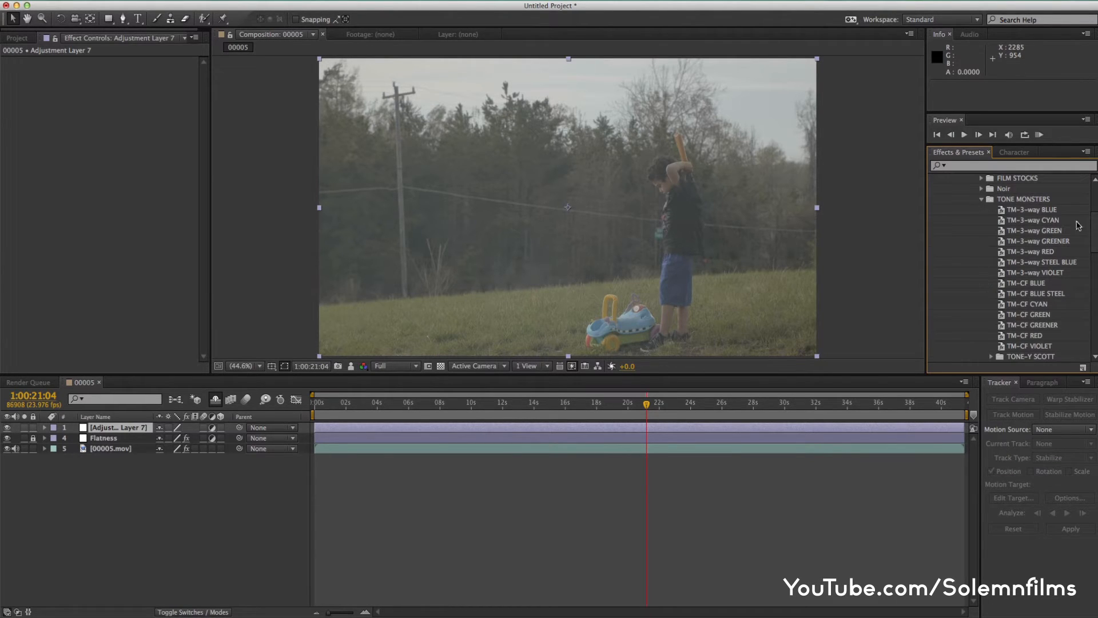
{"action": "left_click_drag", "start_coordinate": [1097, 233], "coordinate": [1096, 234]}
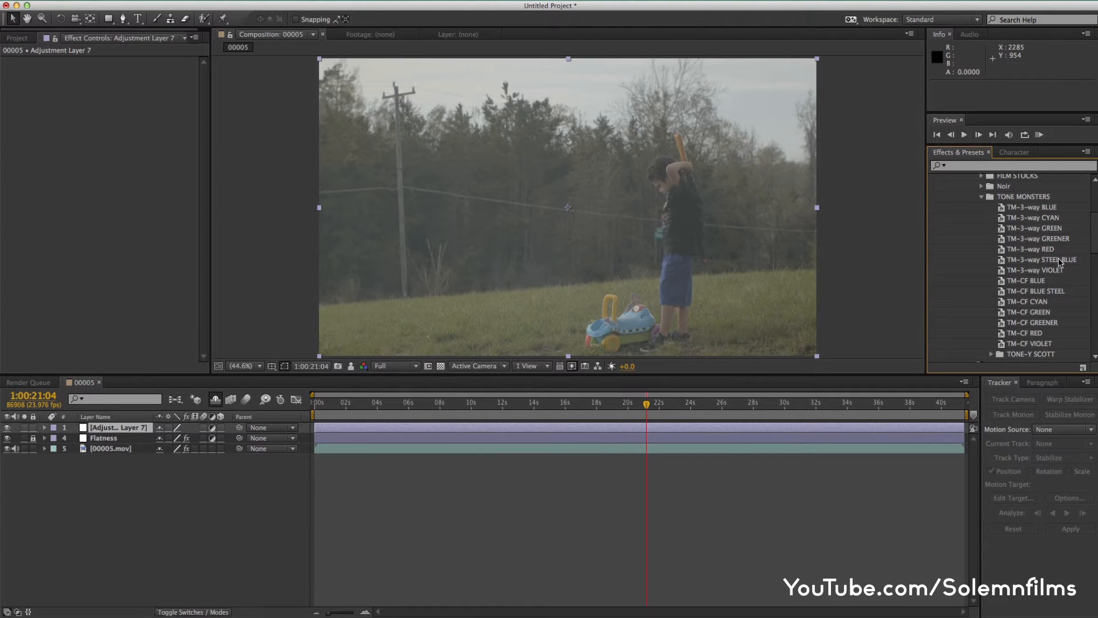
{"action": "left_click_drag", "start_coordinate": [1058, 263], "coordinate": [101, 433]}
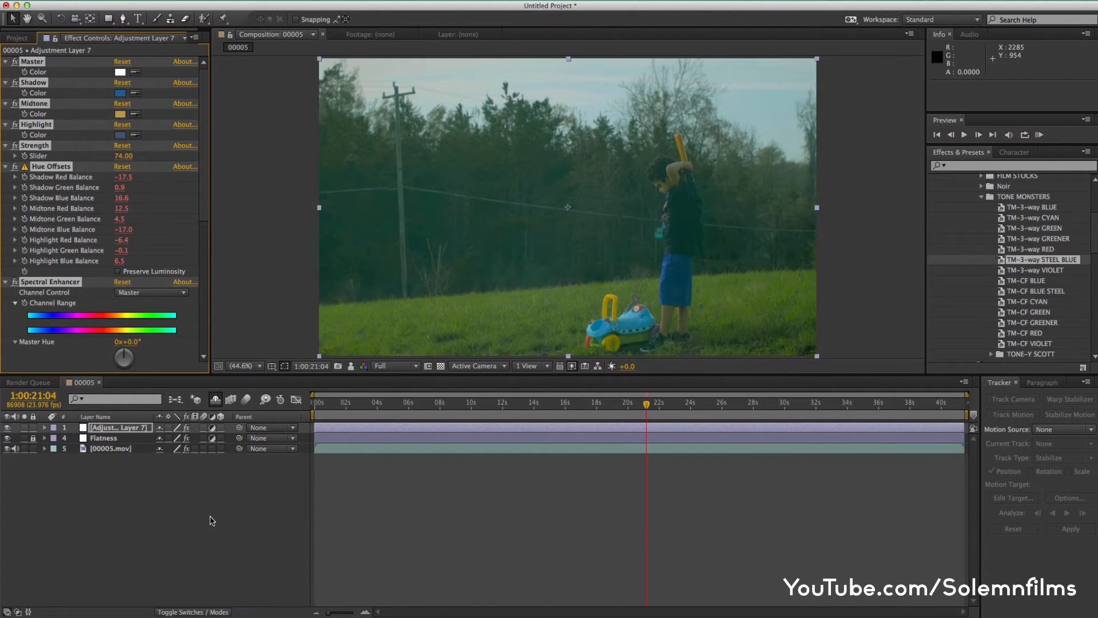
{"action": "left_click", "coordinate": [122, 430]}
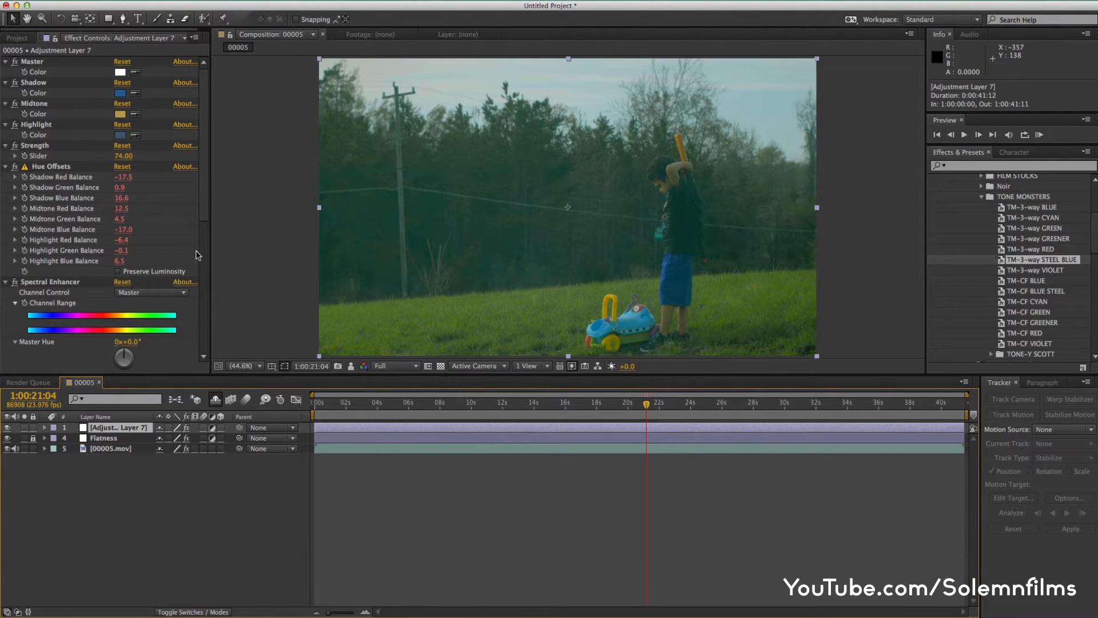
Step: Delete the adjustment layer carrying the TM-3-way STEEL BLUE preset and show the ColorGHear Toolkit's PUNCHES presets
{"action": "scroll", "coordinate": [198, 255], "scroll_direction": "down", "scroll_amount": 10}
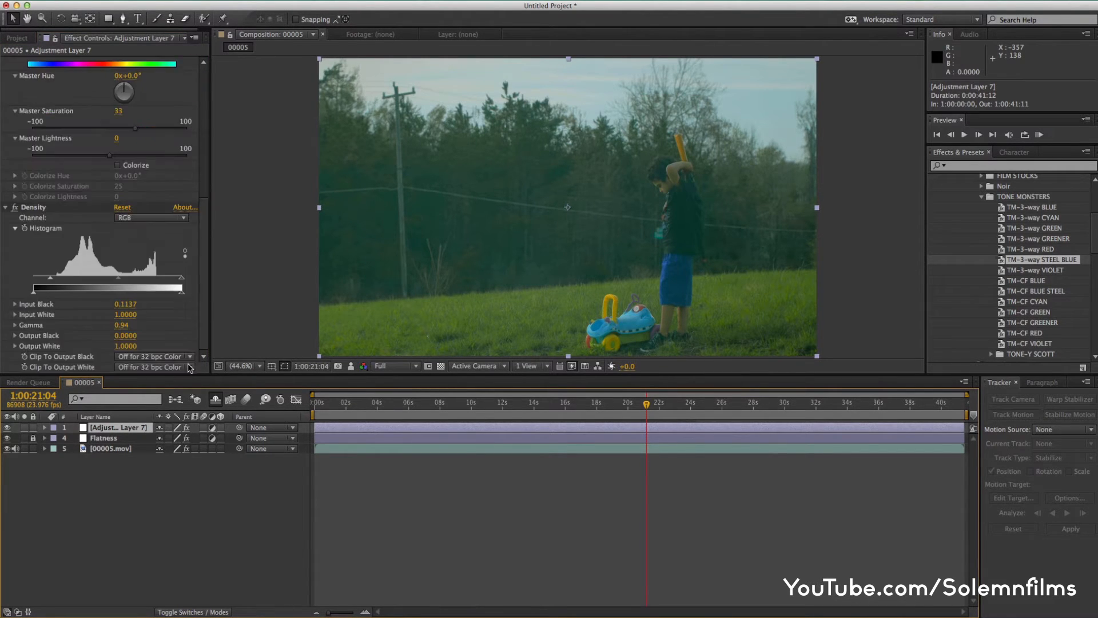
{"action": "key", "text": "Delete"}
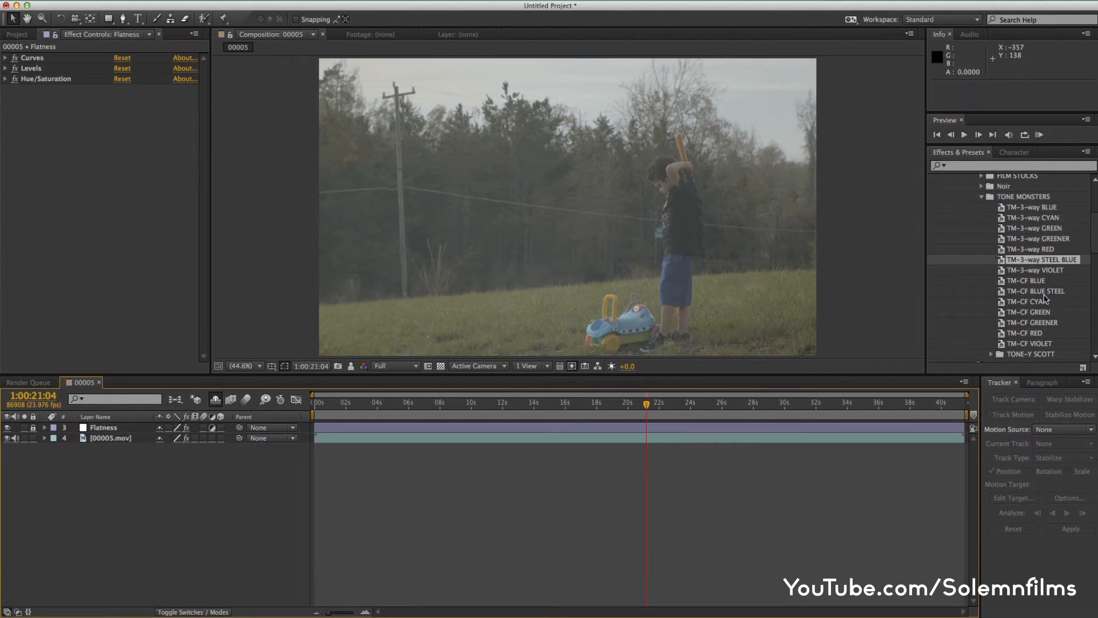
{"action": "left_click", "coordinate": [984, 198]}
{"action": "scroll", "coordinate": [1082, 223], "scroll_direction": "up", "scroll_amount": 5}
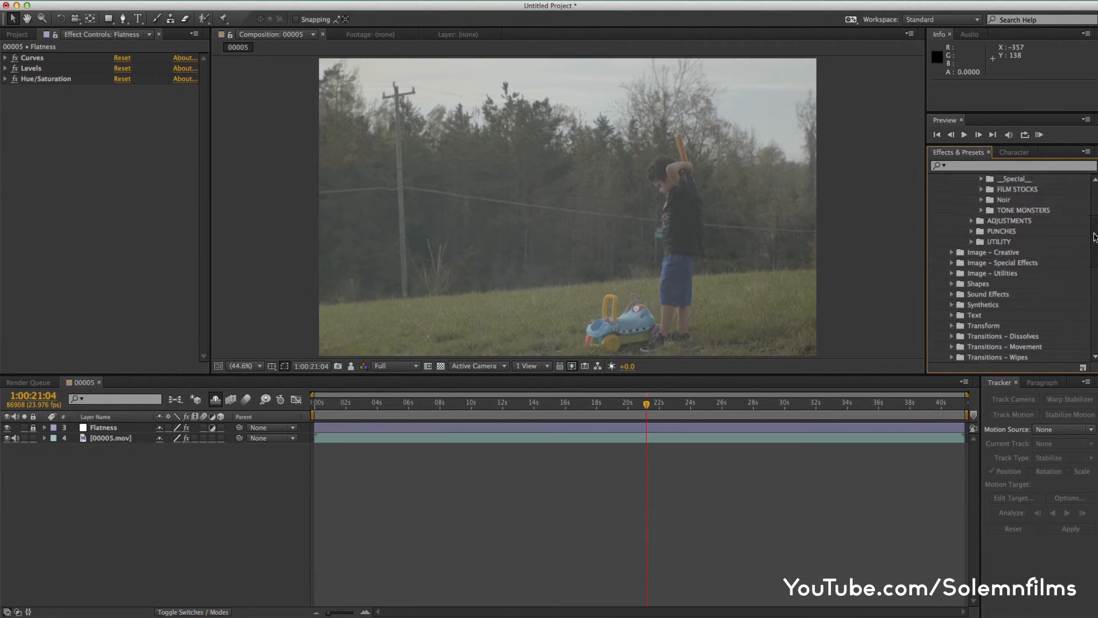
{"action": "left_click", "coordinate": [974, 222]}
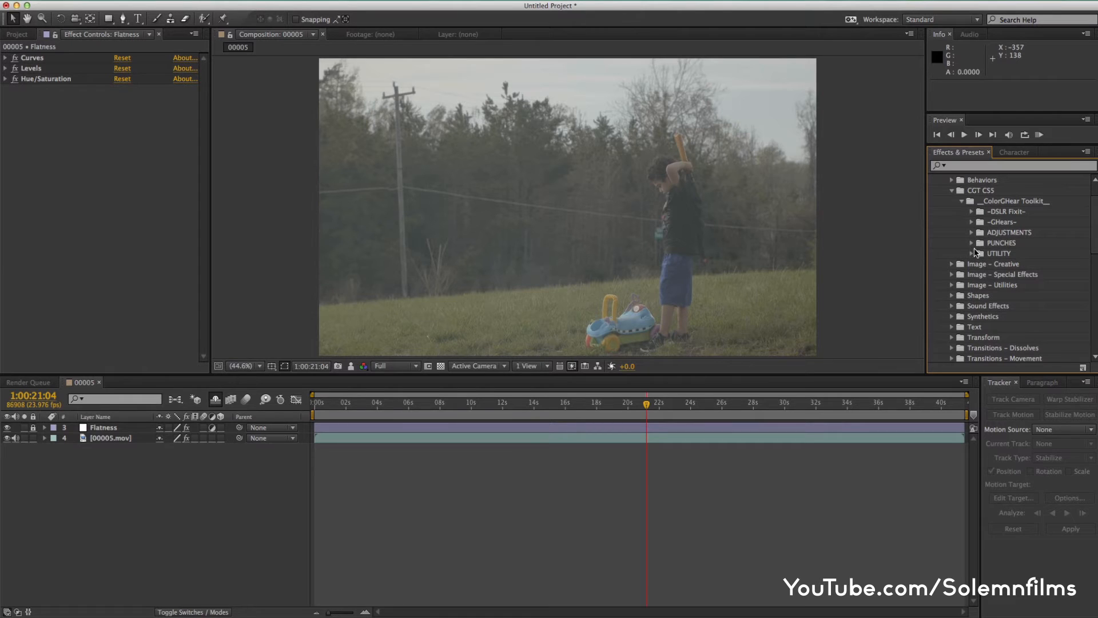
{"action": "left_click", "coordinate": [971, 243]}
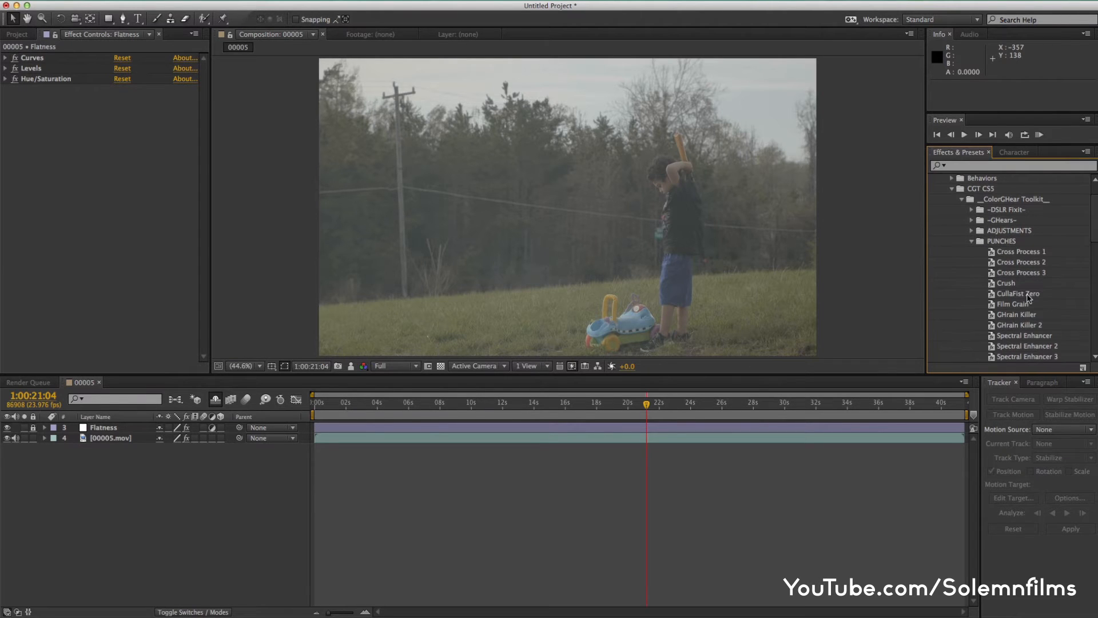
Step: Create a new adjustment layer in the 00005 composition above the Flatness layer
{"action": "right_click", "coordinate": [197, 448]}
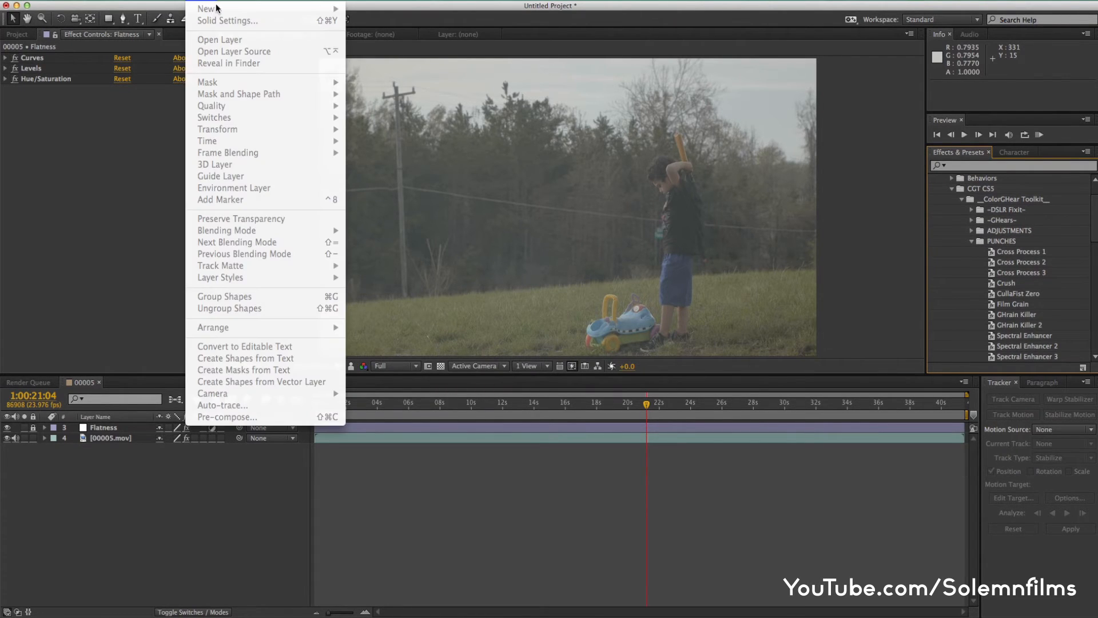
{"action": "left_click", "coordinate": [182, 488]}
{"action": "right_click", "coordinate": [182, 488]}
{"action": "left_click", "coordinate": [81, 527]}
{"action": "right_click", "coordinate": [81, 527]}
{"action": "mouse_move", "coordinate": [143, 493]}
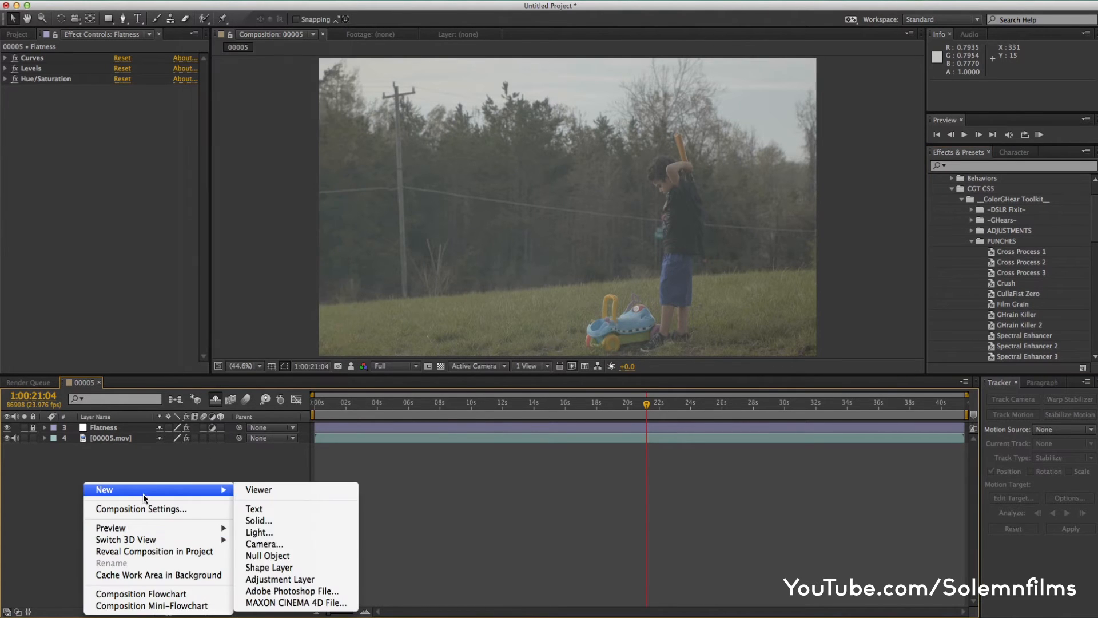
{"action": "left_click", "coordinate": [284, 579]}
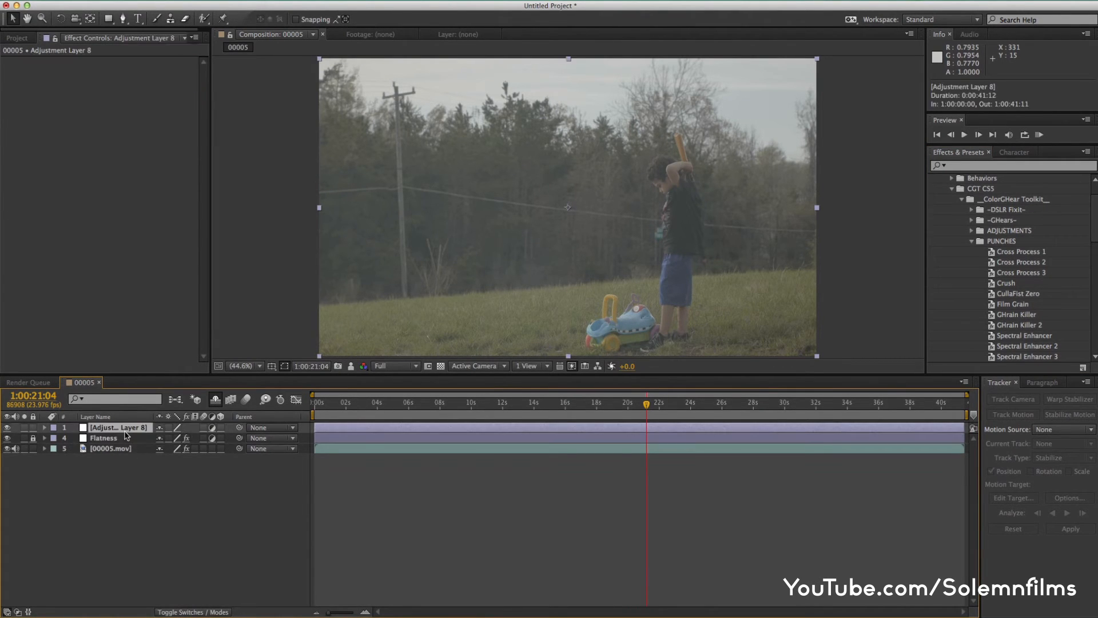
Step: Rename the new adjustment layer Cullafist Zero and apply the CullaFist Zero preset from PUNCHES to it
{"action": "key", "text": "Return"}
{"action": "type", "text": "Cullafist Zero"}
{"action": "key", "text": "Return"}
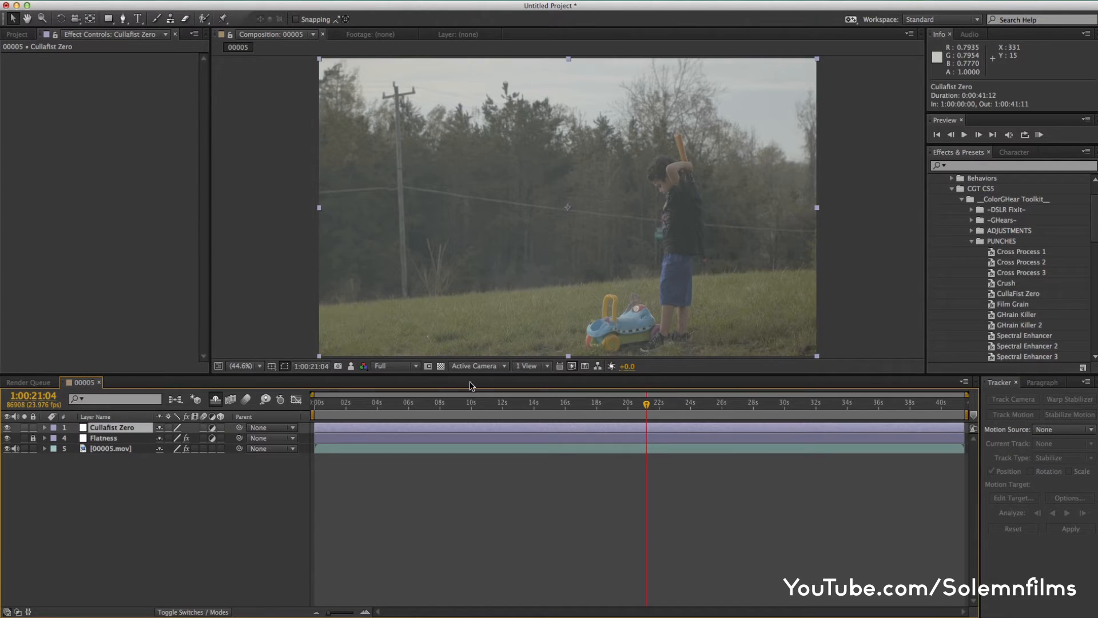
{"action": "double_click", "coordinate": [1018, 294]}
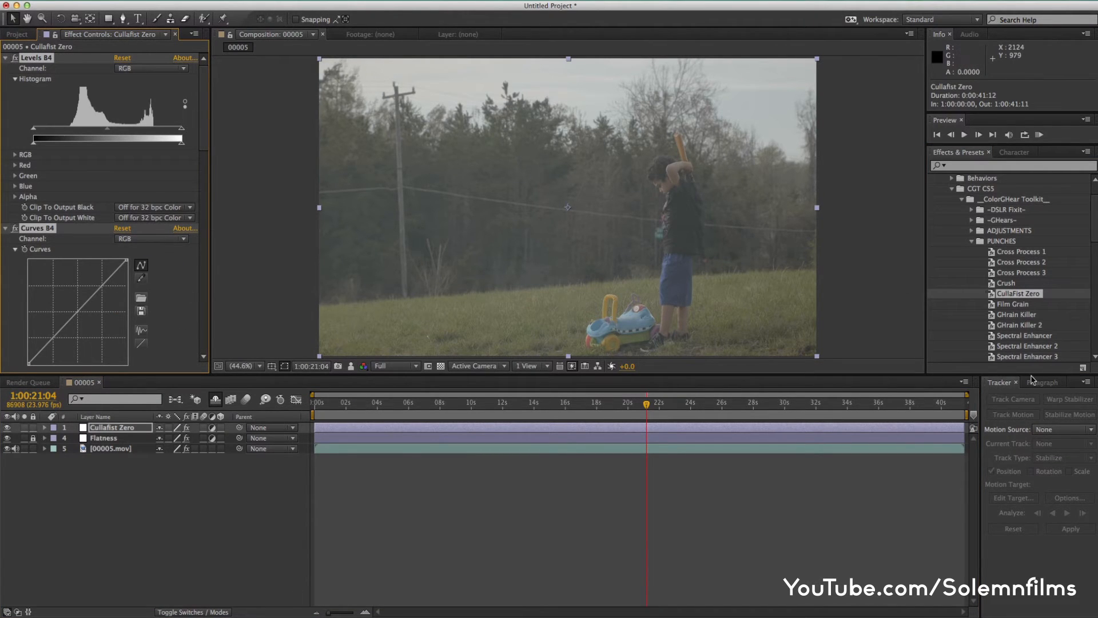
Step: Examine the PUNCHES and ADJUSTMENTS presets and the stack of effects on the Cullafist Zero layer
{"action": "left_click_drag", "start_coordinate": [1095, 217], "coordinate": [1095, 234]}
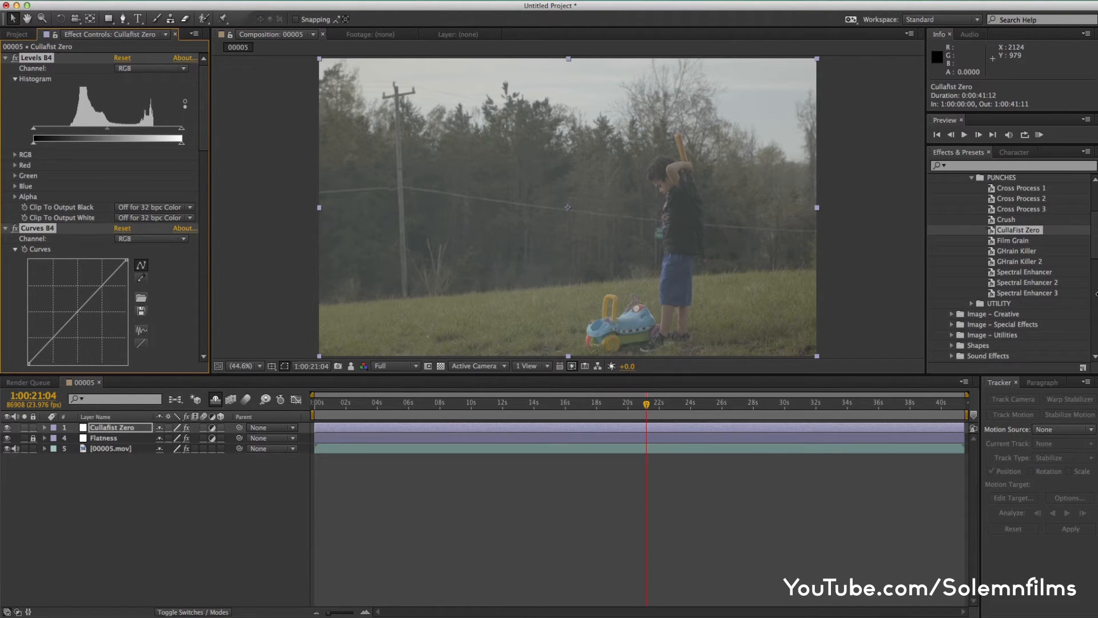
{"action": "scroll", "coordinate": [1096, 250], "scroll_direction": "down", "scroll_amount": 1}
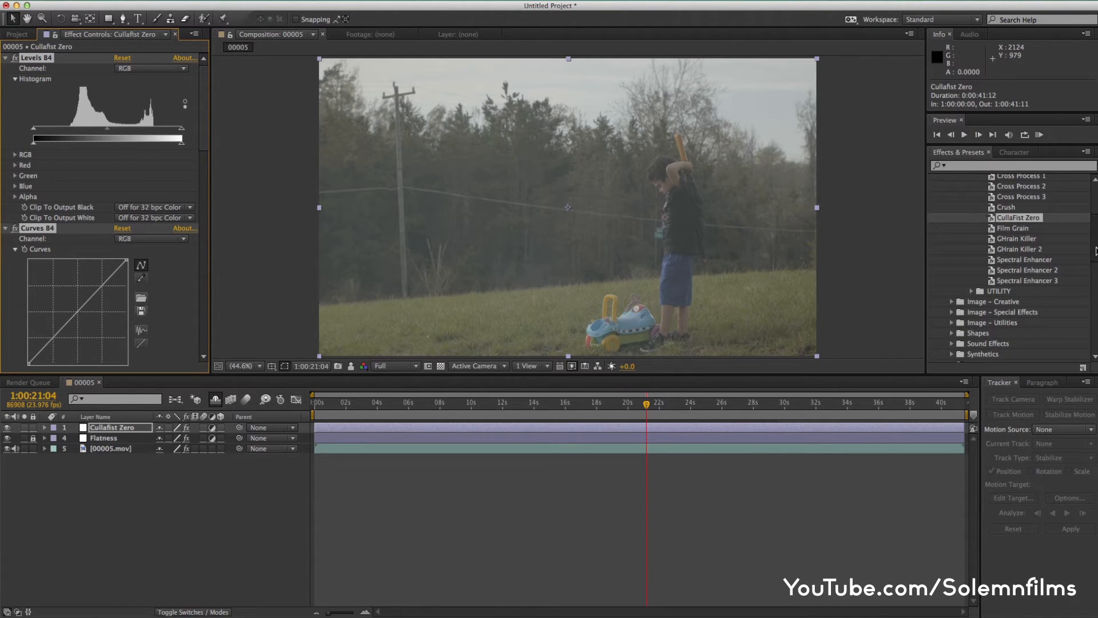
{"action": "left_click_drag", "start_coordinate": [1096, 250], "coordinate": [1096, 239]}
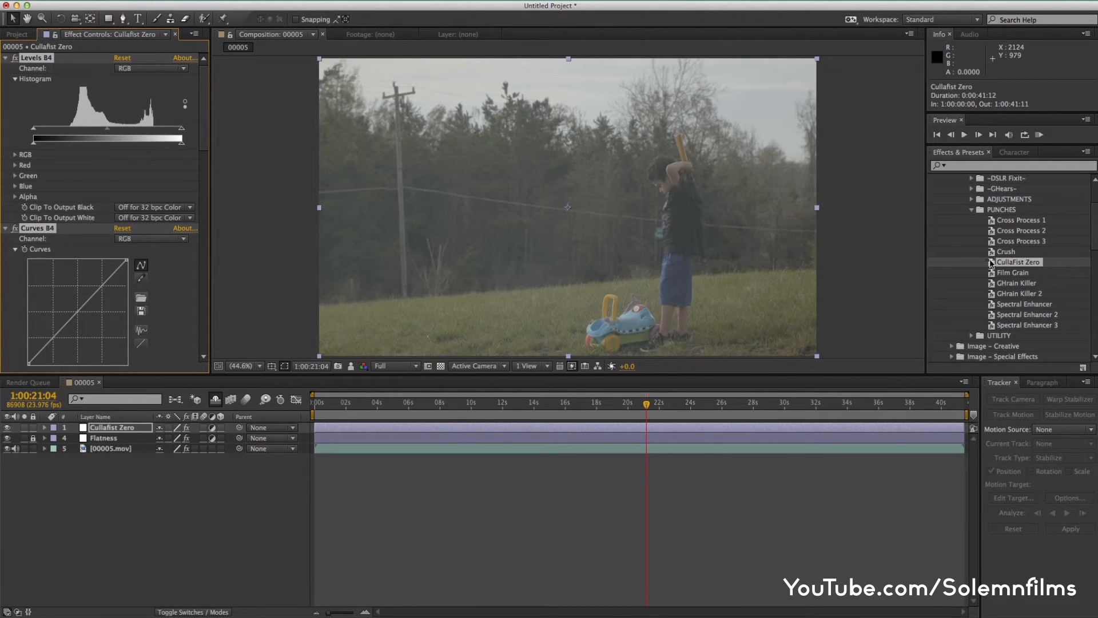
{"action": "left_click", "coordinate": [971, 200]}
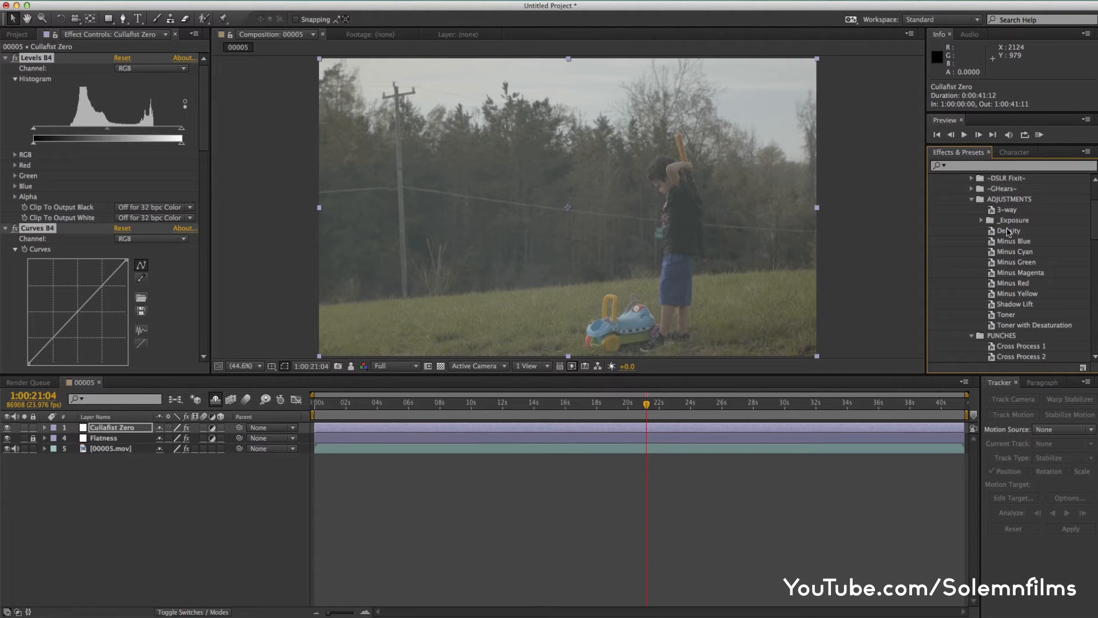
{"action": "left_click", "coordinate": [973, 200]}
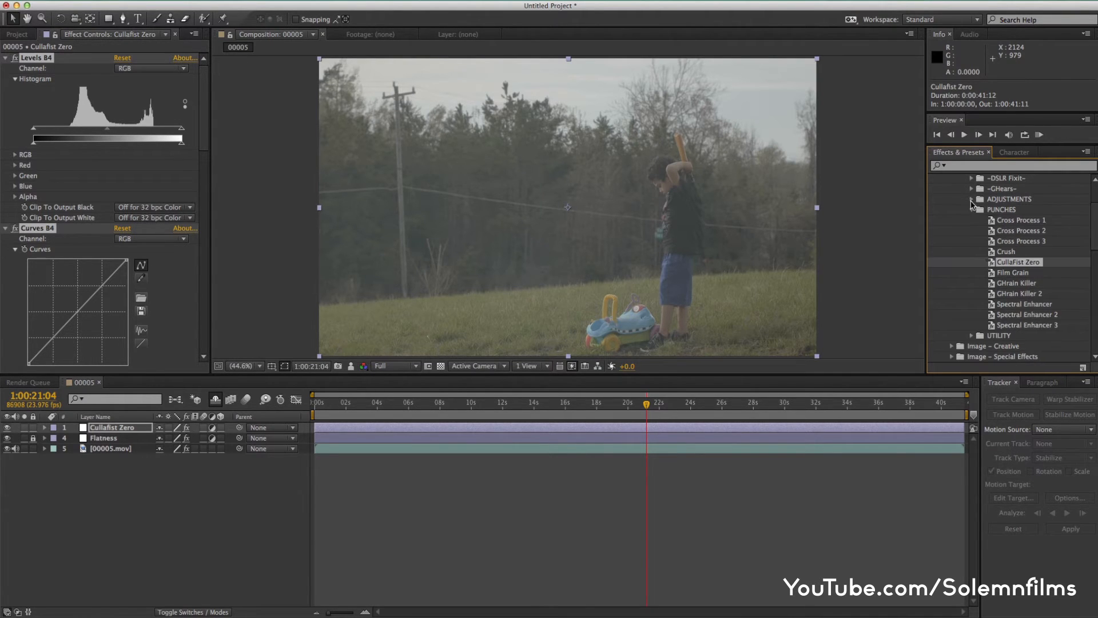
{"action": "left_click", "coordinate": [121, 486]}
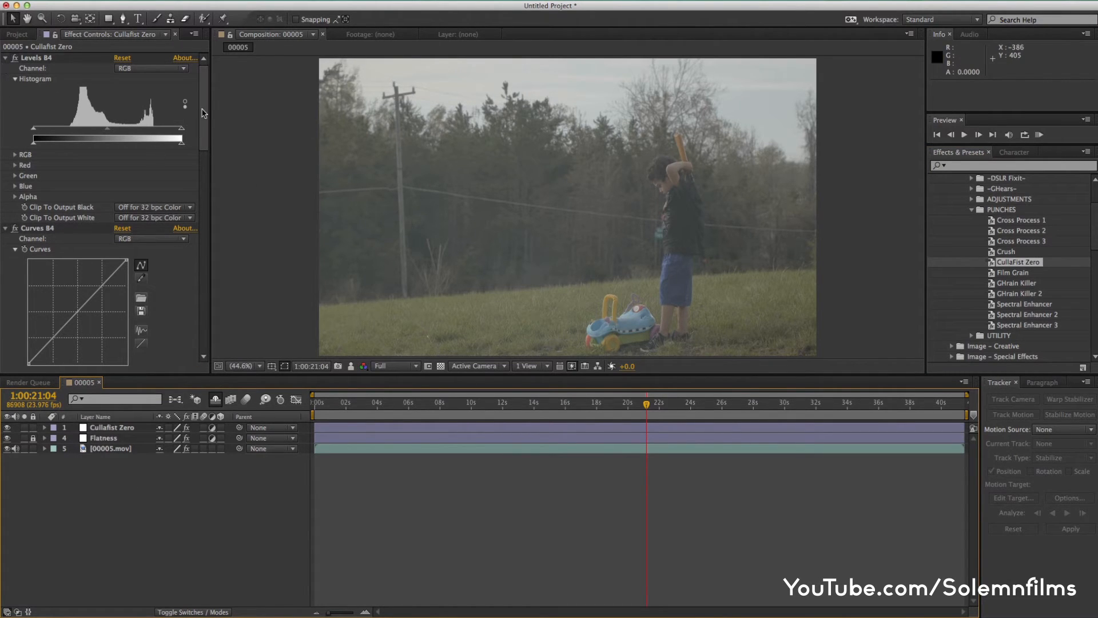
{"action": "left_click_drag", "start_coordinate": [203, 117], "coordinate": [208, 314]}
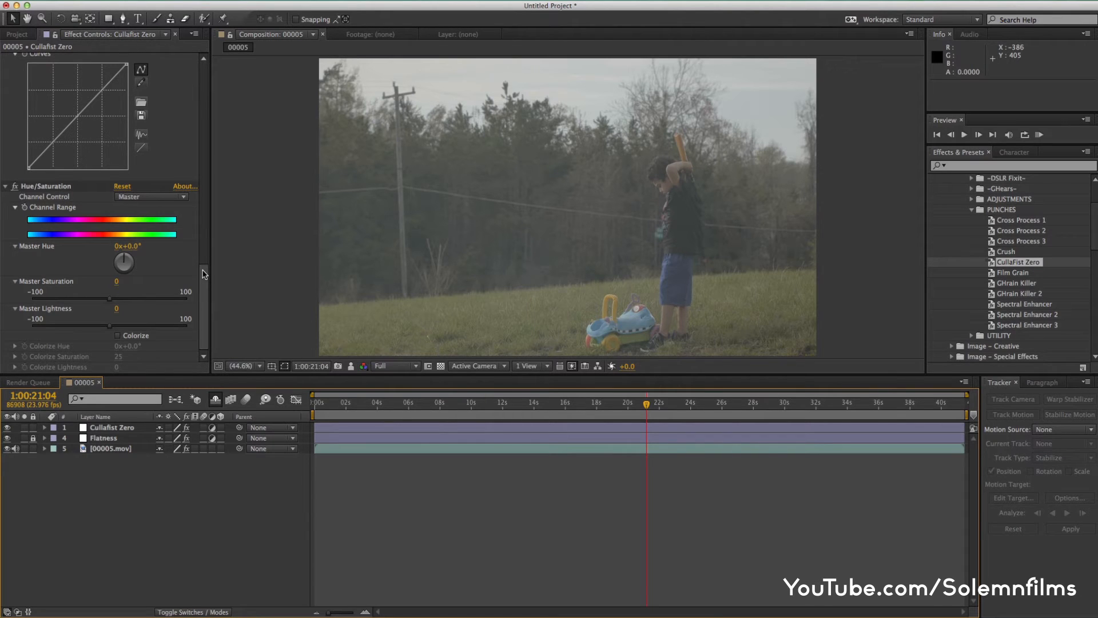
{"action": "left_click_drag", "start_coordinate": [204, 274], "coordinate": [204, 65]}
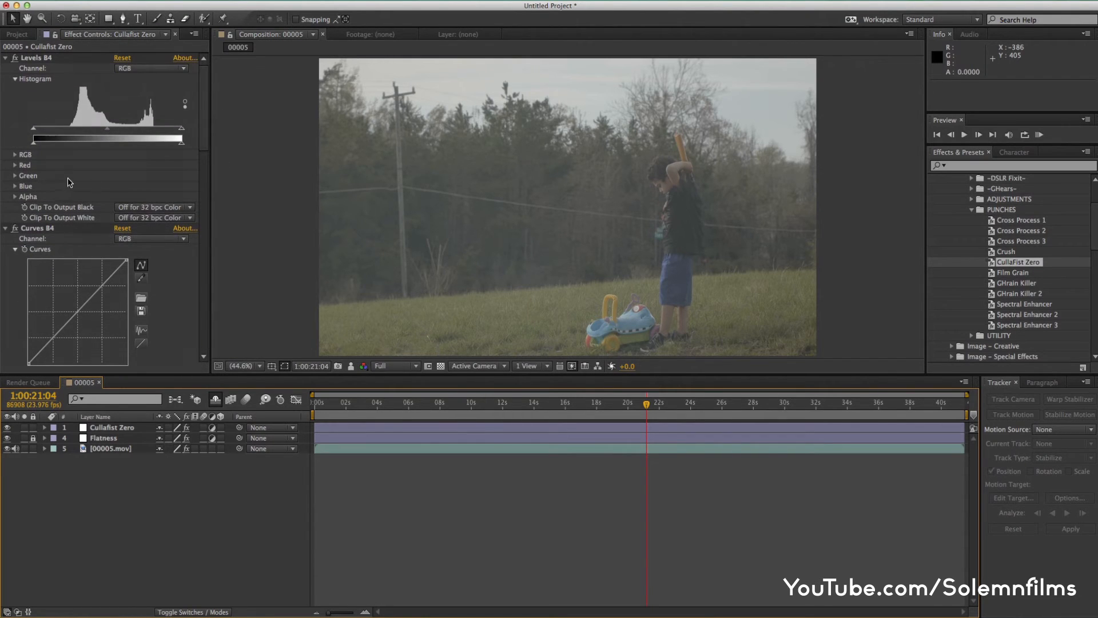
{"action": "left_click_drag", "start_coordinate": [200, 87], "coordinate": [203, 155]}
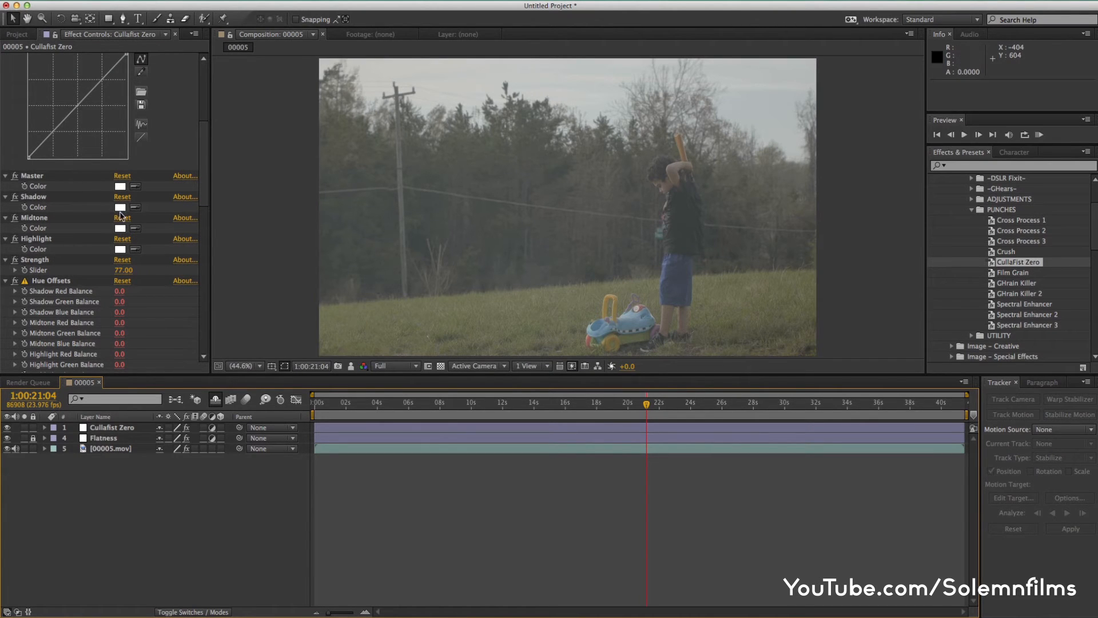
{"action": "left_click_drag", "start_coordinate": [204, 198], "coordinate": [199, 92]}
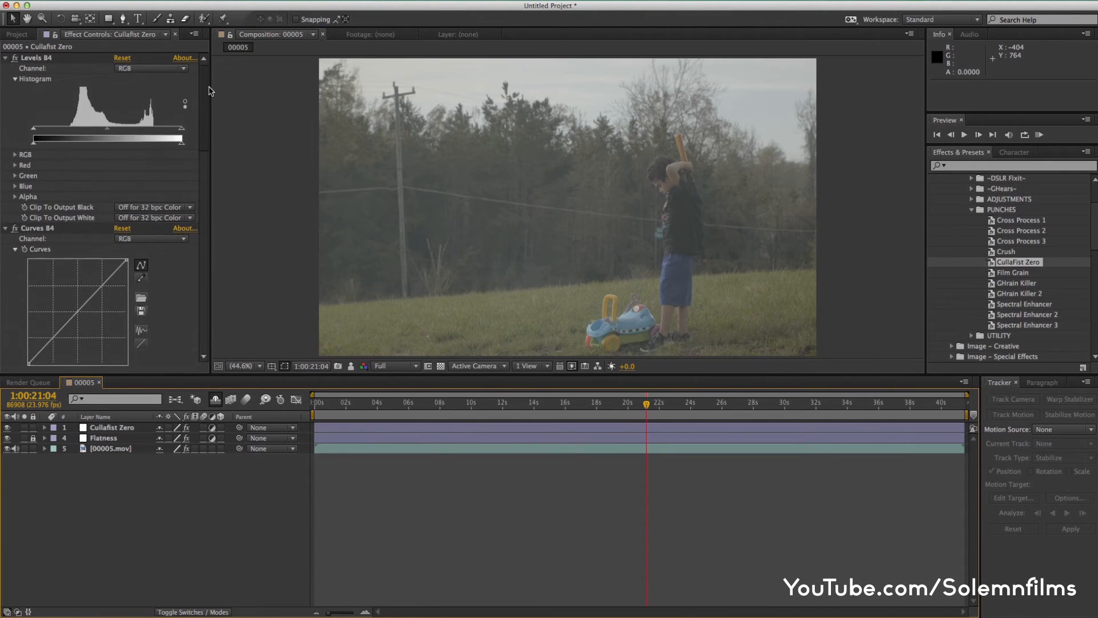
Step: Raise the Levels B4 input black point slightly and shape the Curves B4 RGB curve into a gentle S for contrast
{"action": "left_click_drag", "start_coordinate": [34, 133], "coordinate": [42, 135]}
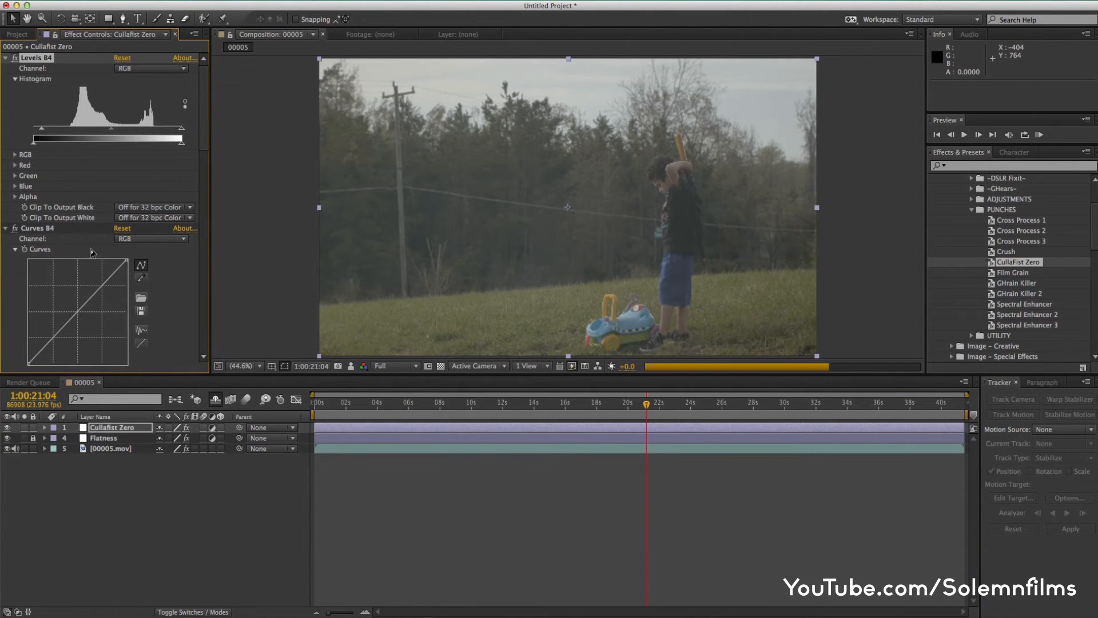
{"action": "left_click_drag", "start_coordinate": [53, 338], "coordinate": [55, 340]}
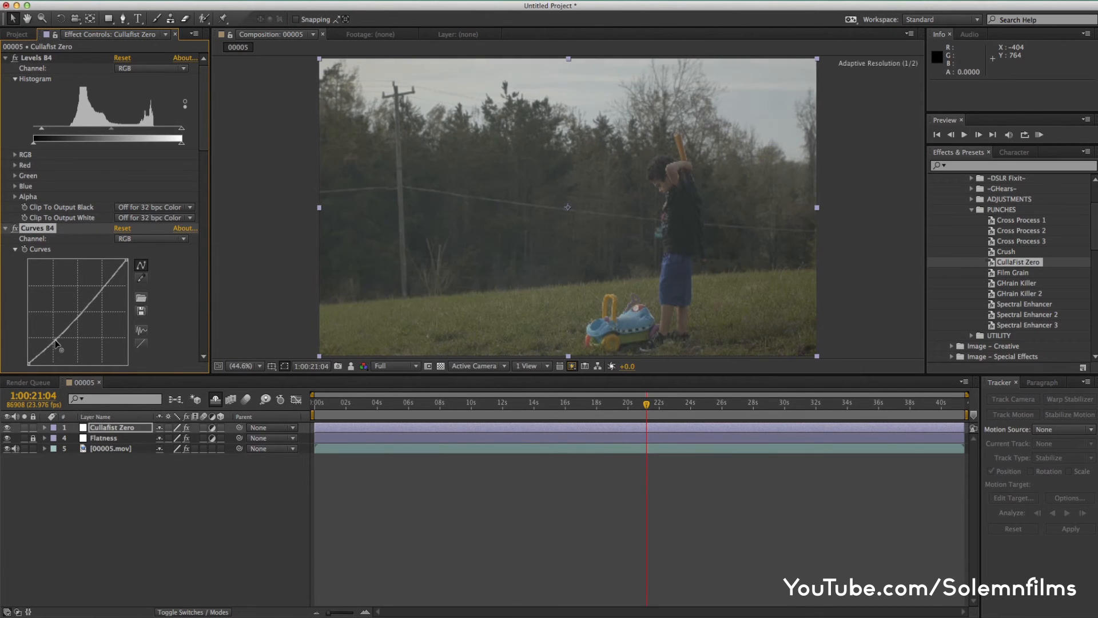
{"action": "left_click_drag", "start_coordinate": [103, 285], "coordinate": [102, 283]}
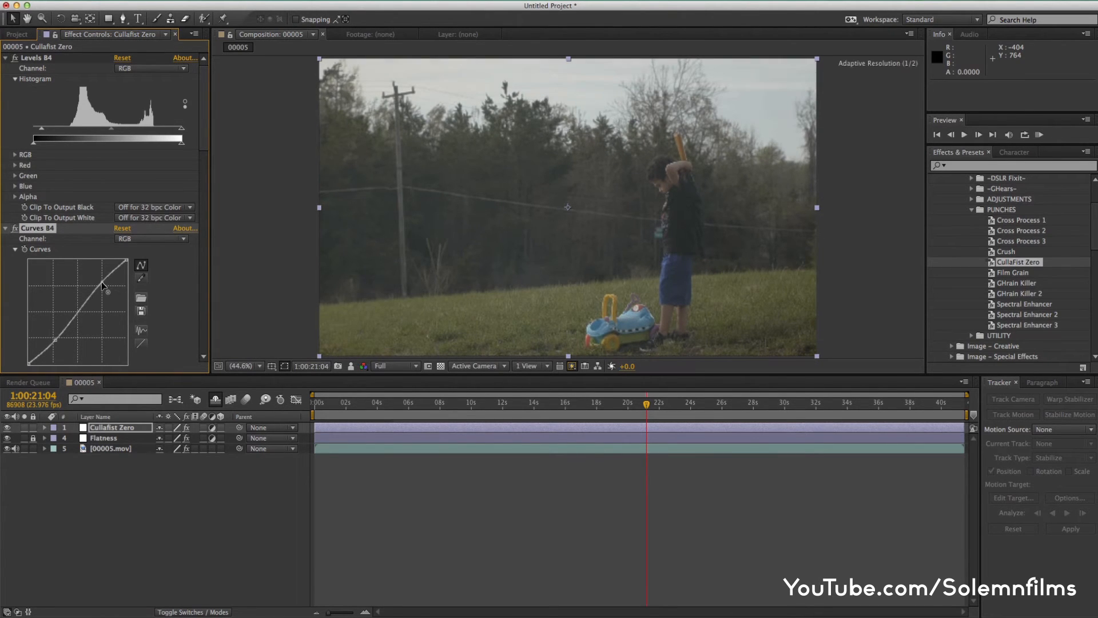
{"action": "left_click_drag", "start_coordinate": [56, 340], "coordinate": [57, 343]}
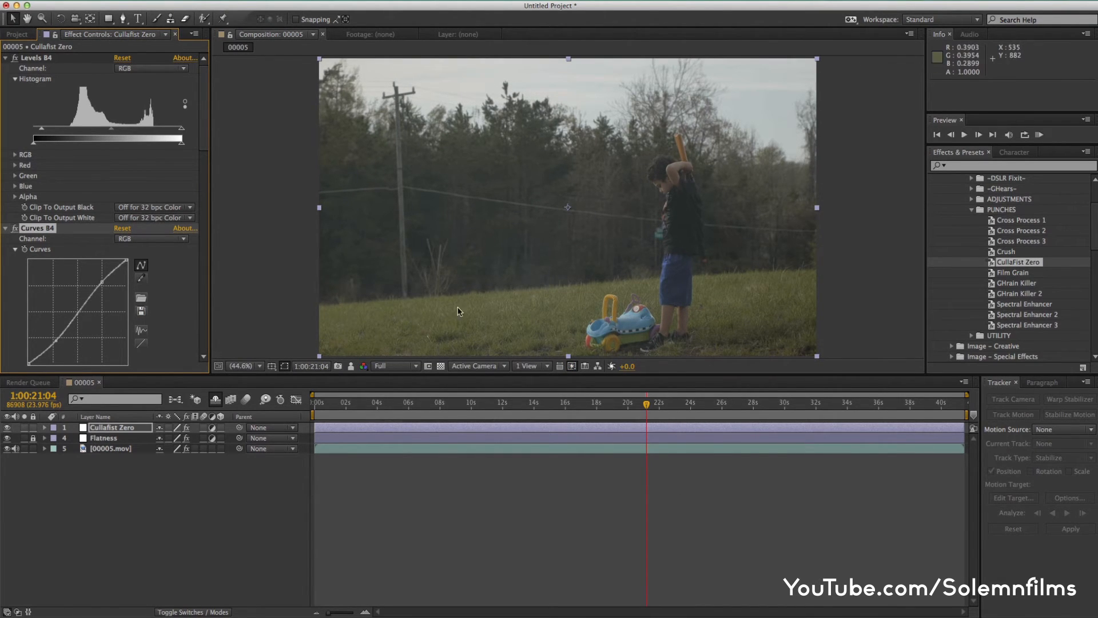
{"action": "left_click", "coordinate": [56, 342]}
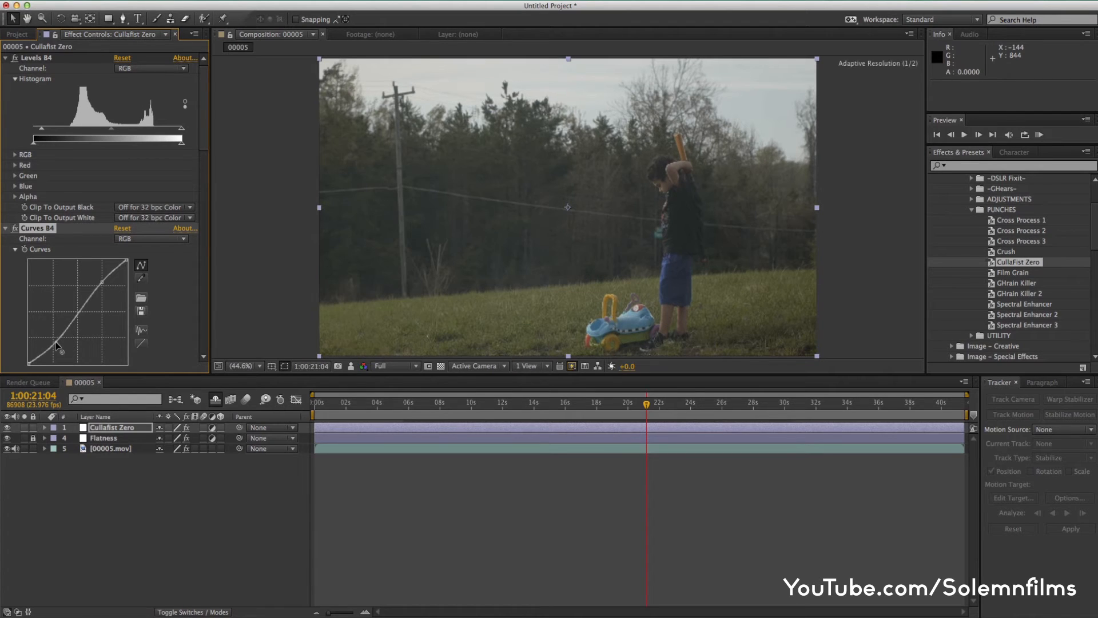
{"action": "left_click", "coordinate": [5, 58]}
{"action": "left_click", "coordinate": [5, 69]}
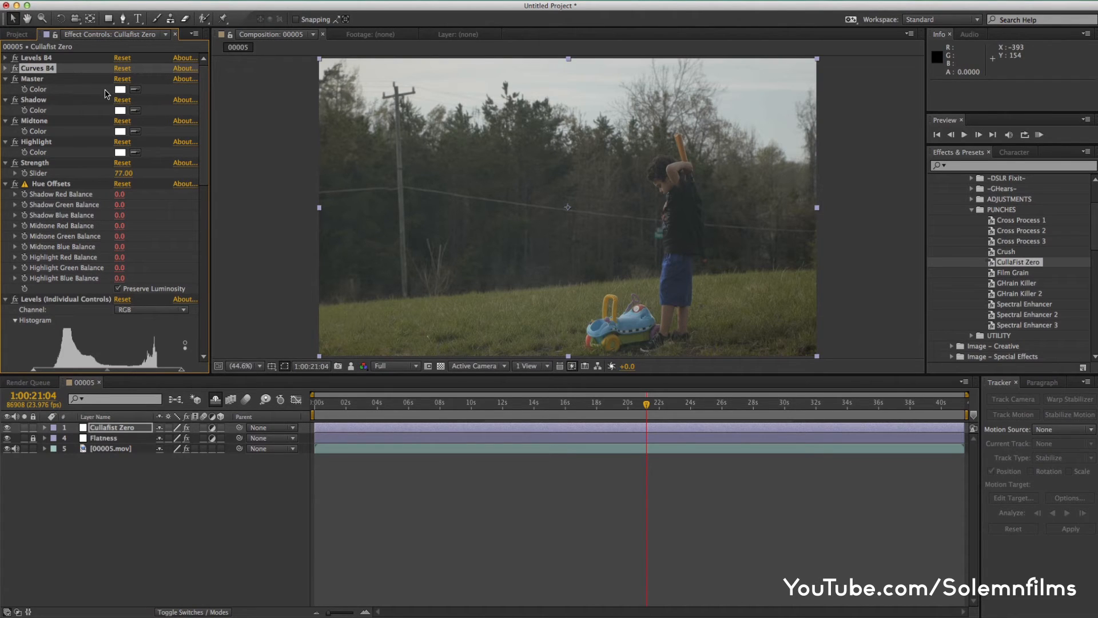
Step: Set the Shadow color of the Cullafist Zero layer to a medium blue
{"action": "left_click", "coordinate": [73, 80]}
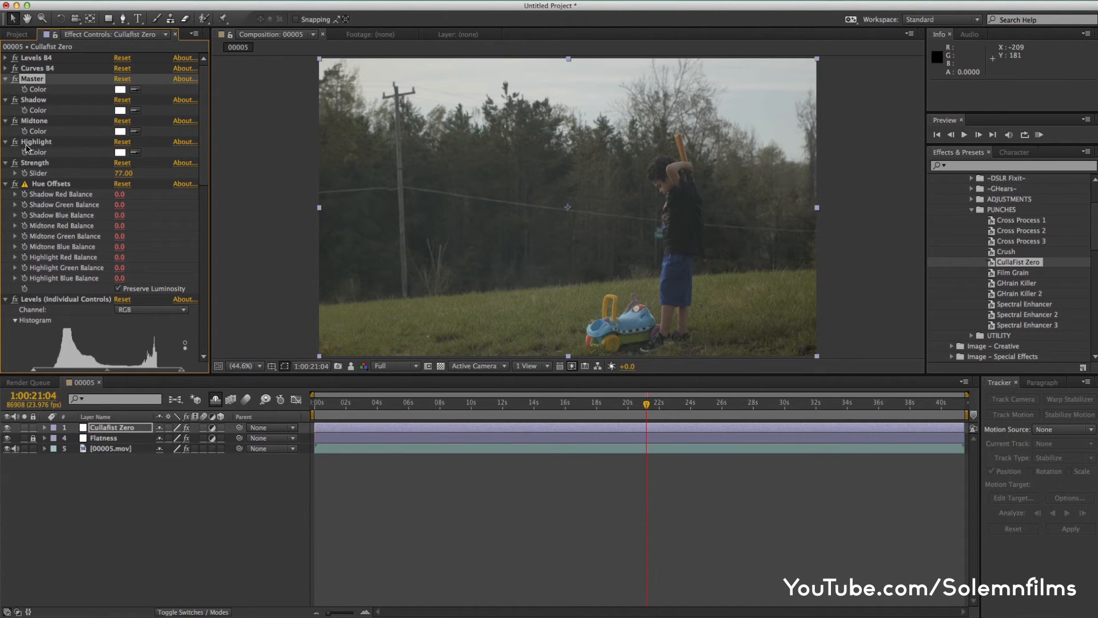
{"action": "left_click", "coordinate": [120, 111]}
{"action": "mouse_move", "coordinate": [403, 395]}
{"action": "left_mouse_down"}
{"action": "mouse_move", "coordinate": [402, 419]}
{"action": "mouse_move", "coordinate": [380, 437]}
{"action": "mouse_move", "coordinate": [326, 407]}
{"action": "mouse_move", "coordinate": [341, 416]}
{"action": "left_mouse_up"}
{"action": "left_click", "coordinate": [487, 351]}
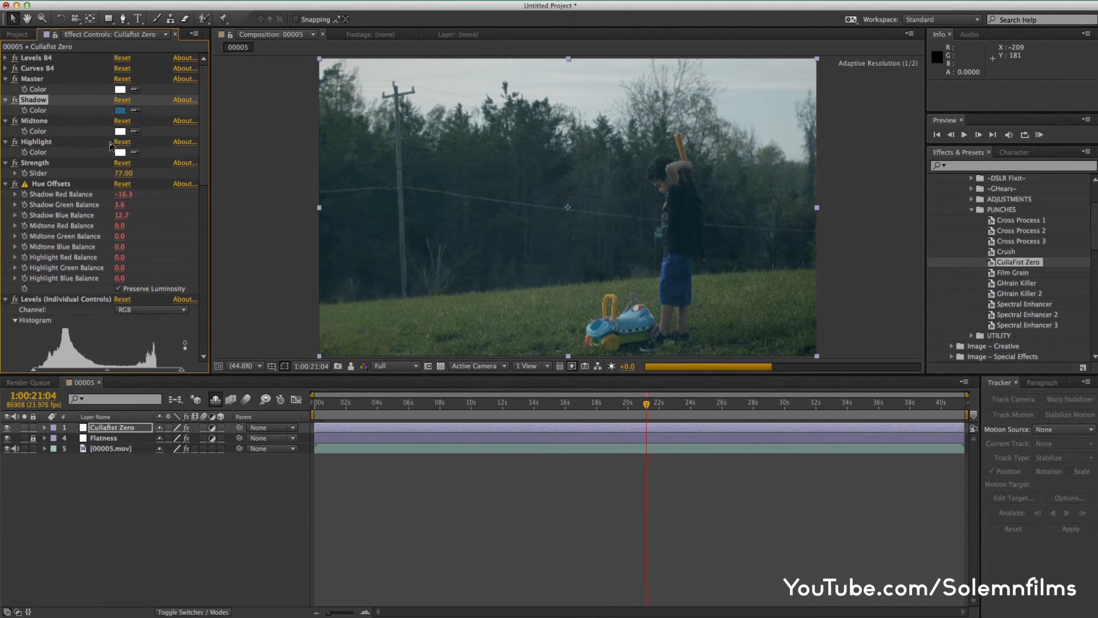
Step: Set the Midtone color of the Cullafist Zero layer to the muted orange-brown 89613D
{"action": "left_click", "coordinate": [120, 132]}
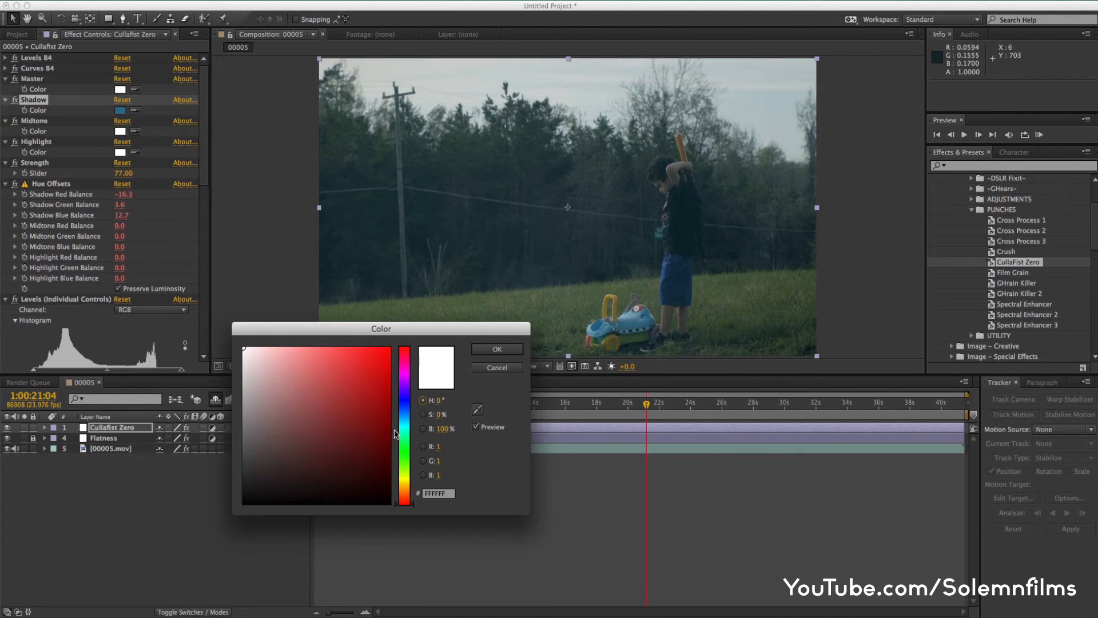
{"action": "left_click", "coordinate": [404, 479]}
{"action": "left_click_drag", "start_coordinate": [405, 481], "coordinate": [405, 492]}
{"action": "mouse_move", "coordinate": [309, 412]}
{"action": "left_mouse_down"}
{"action": "mouse_move", "coordinate": [326, 424]}
{"action": "mouse_move", "coordinate": [294, 410]}
{"action": "mouse_move", "coordinate": [324, 420]}
{"action": "left_mouse_up"}
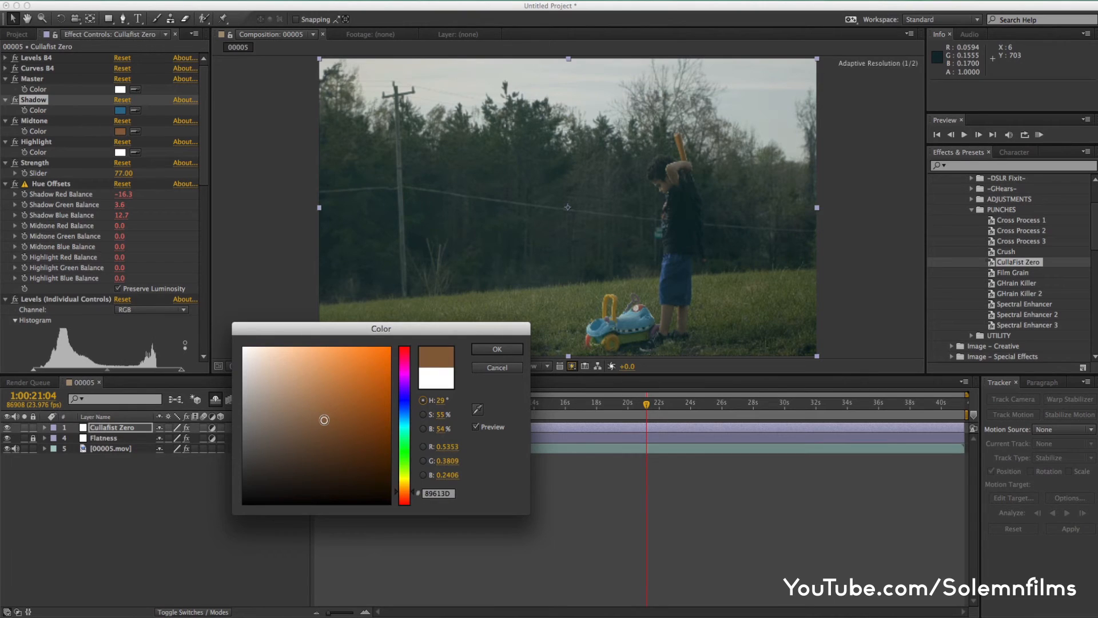
{"action": "left_click", "coordinate": [496, 350]}
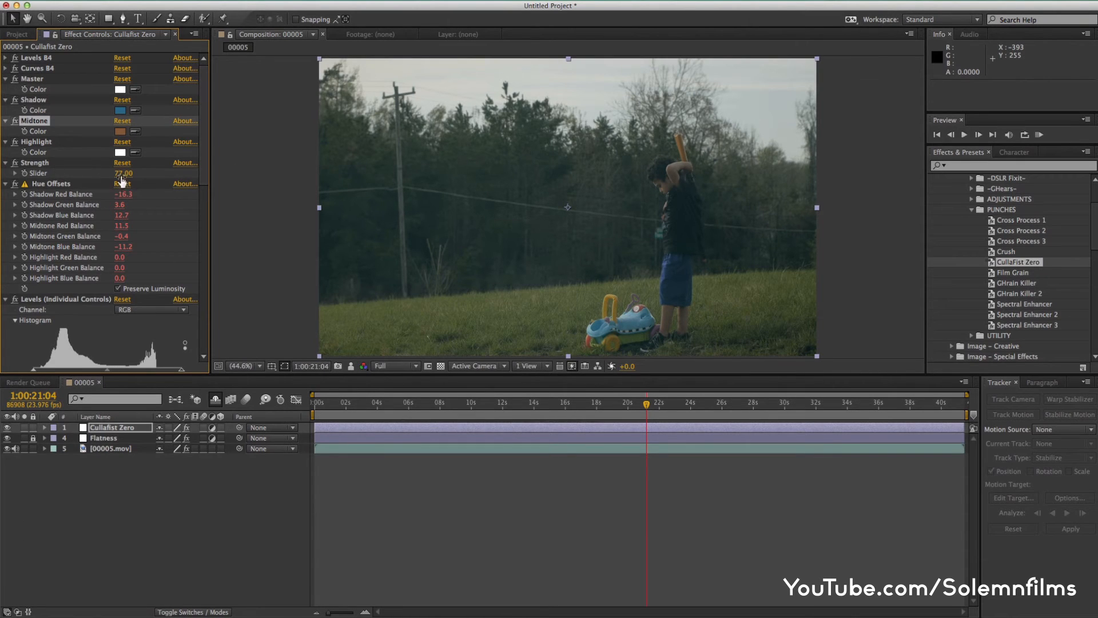
Step: Raise the Strength slider of the Cullafist Zero color tint to 95
{"action": "left_click", "coordinate": [51, 163]}
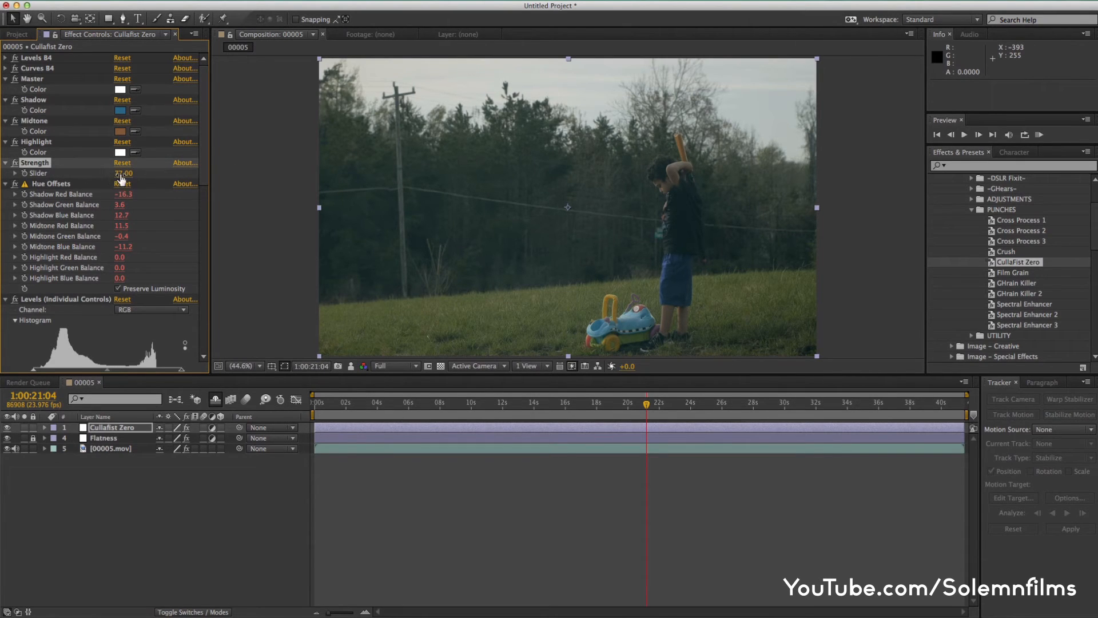
{"action": "mouse_move", "coordinate": [123, 173]}
{"action": "left_mouse_down"}
{"action": "mouse_move", "coordinate": [96, 173]}
{"action": "mouse_move", "coordinate": [131, 173]}
{"action": "left_mouse_up"}
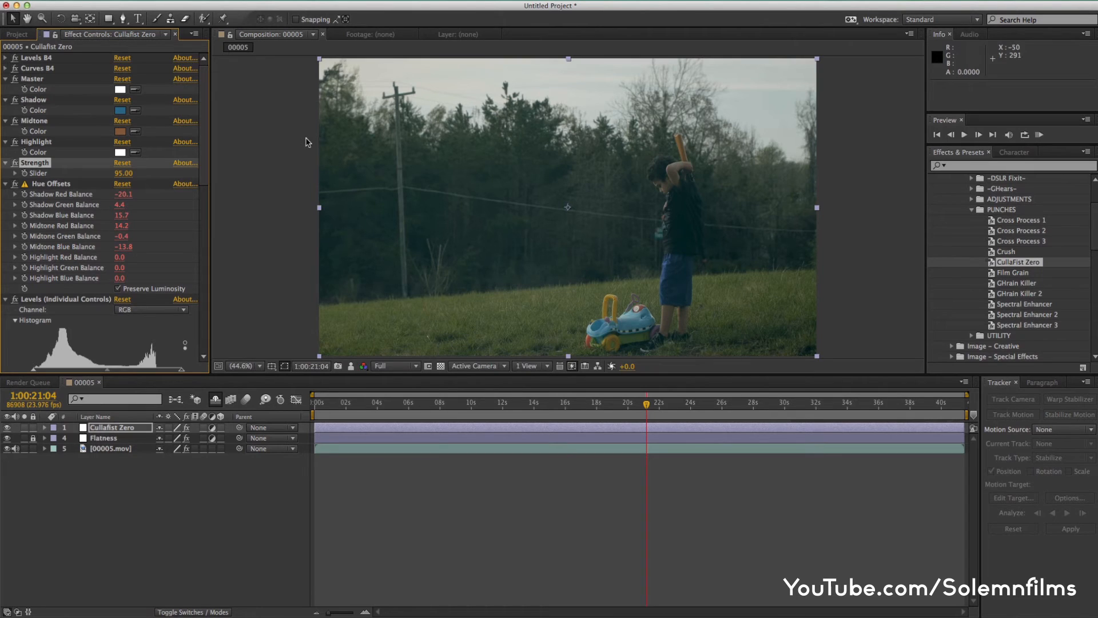
{"action": "scroll", "coordinate": [207, 155], "scroll_direction": "down", "scroll_amount": 2}
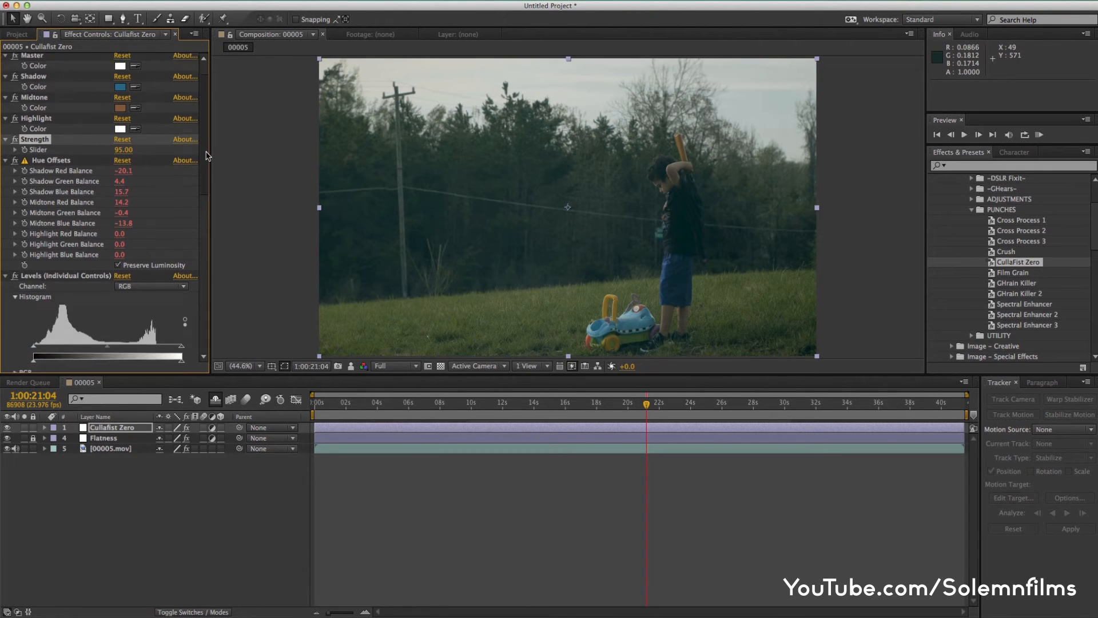
{"action": "scroll", "coordinate": [207, 155], "scroll_direction": "down", "scroll_amount": 10}
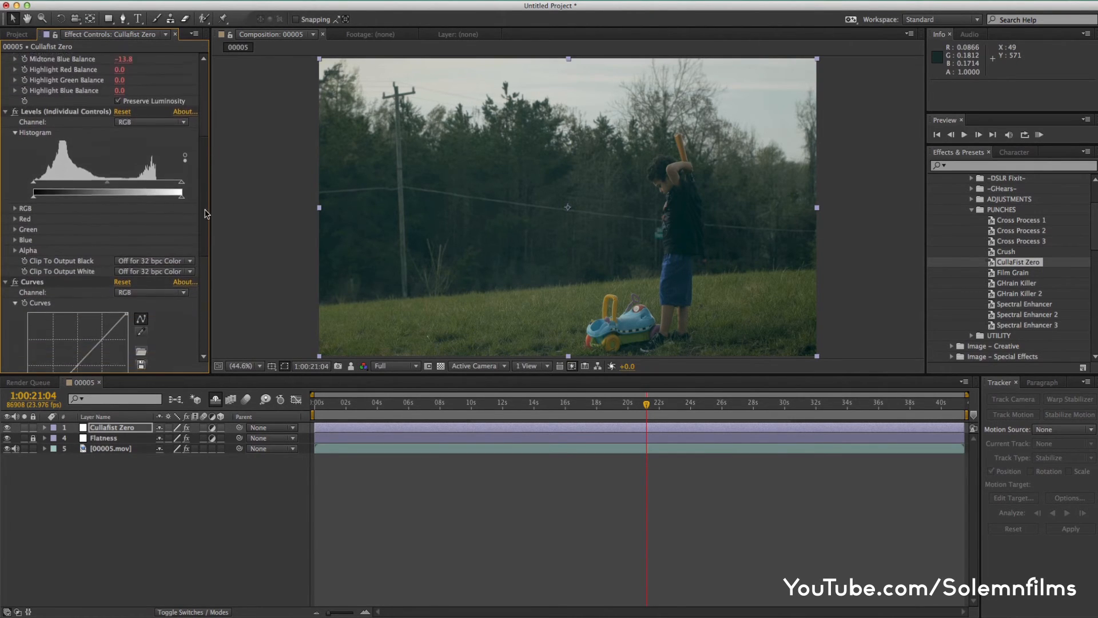
Step: Lower the Levels input white point slightly and shape the second Curves effect's RGB curve into a gentle S
{"action": "scroll", "coordinate": [207, 213], "scroll_direction": "down", "scroll_amount": 4}
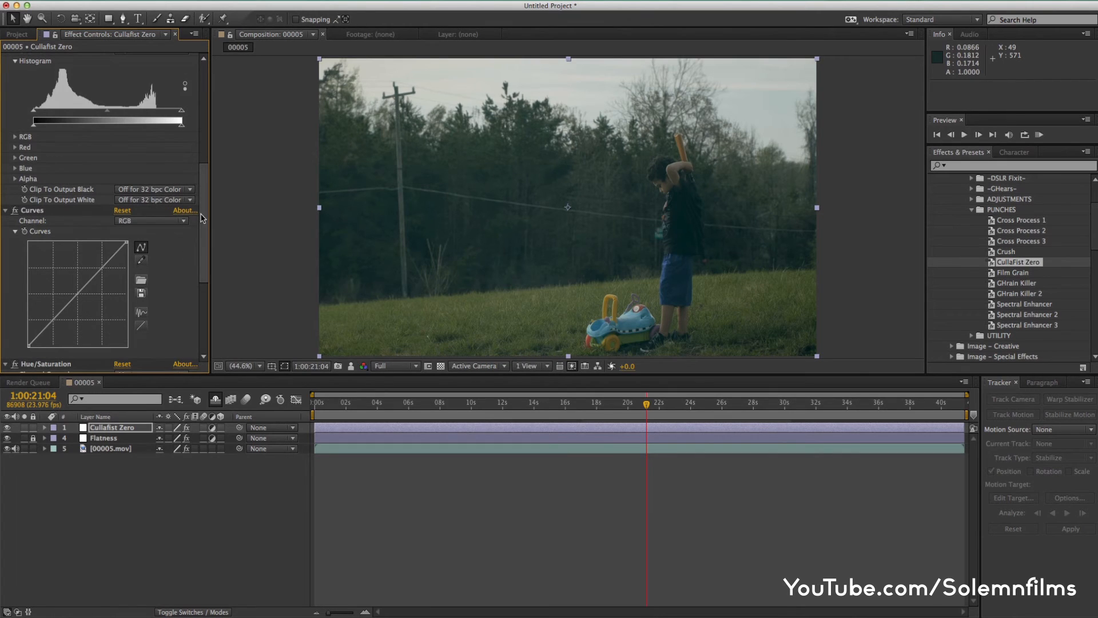
{"action": "scroll", "coordinate": [207, 236], "scroll_direction": "down", "scroll_amount": 1}
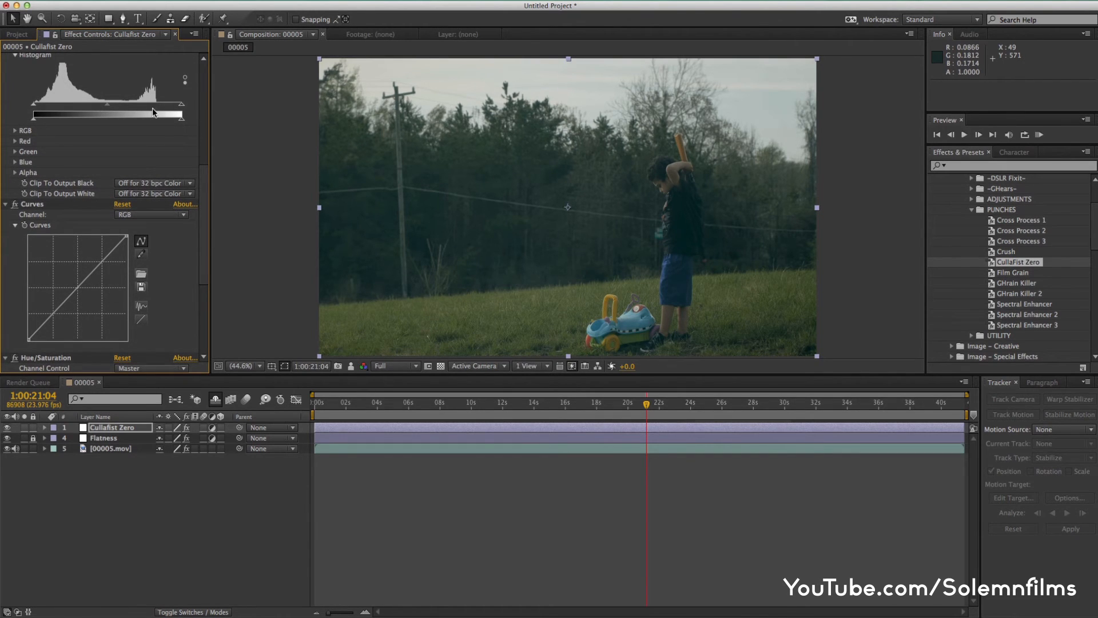
{"action": "left_click_drag", "start_coordinate": [182, 107], "coordinate": [177, 107]}
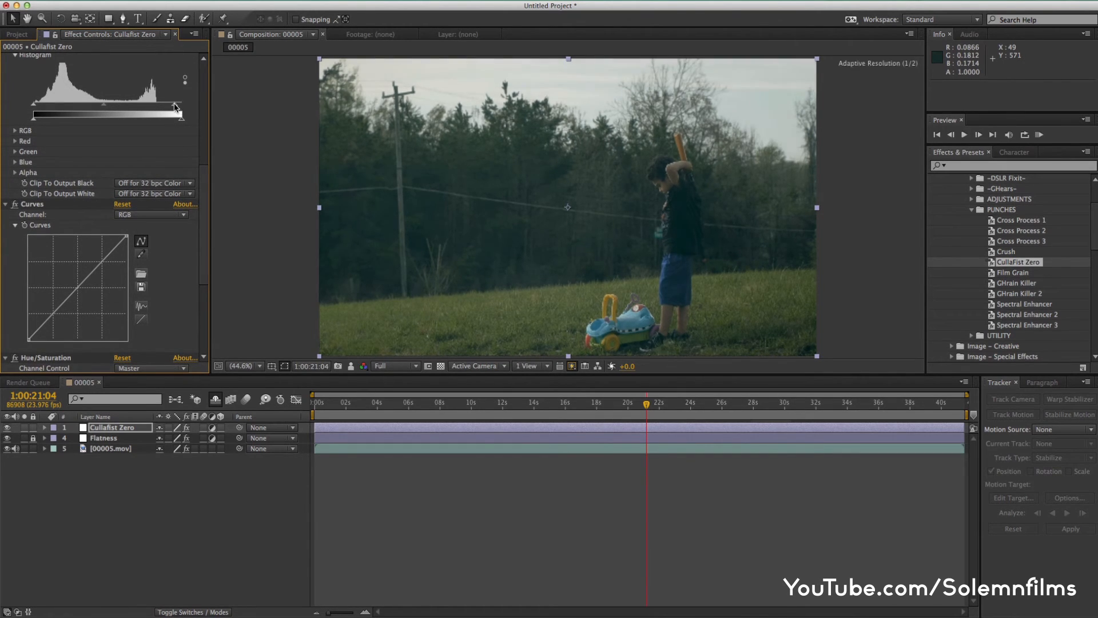
{"action": "left_click", "coordinate": [53, 314]}
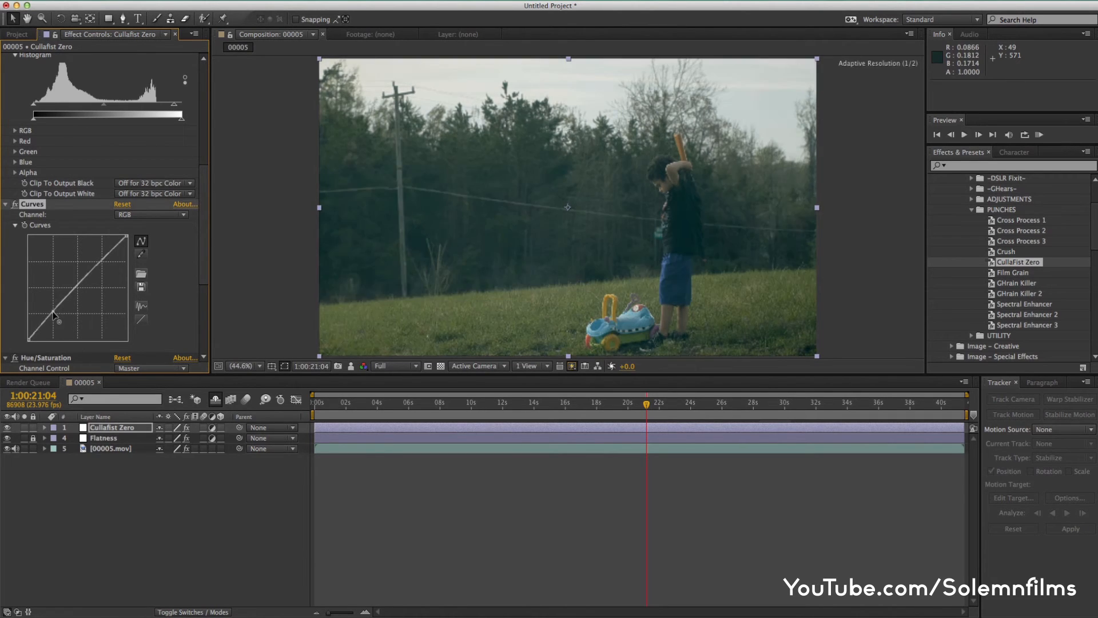
{"action": "left_click_drag", "start_coordinate": [53, 313], "coordinate": [55, 317]}
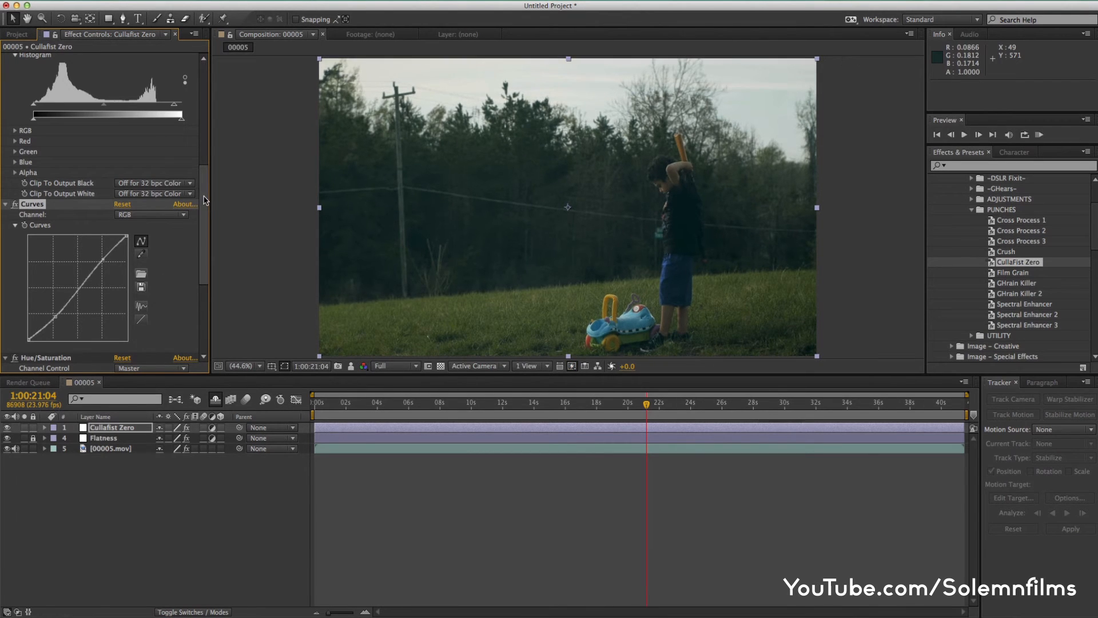
Step: Lower the Levels input white point a little further and brighten the midtones with its gamma control
{"action": "left_click_drag", "start_coordinate": [205, 202], "coordinate": [206, 172]}
{"action": "left_click_drag", "start_coordinate": [176, 133], "coordinate": [173, 134]}
{"action": "left_click_drag", "start_coordinate": [104, 132], "coordinate": [98, 130]}
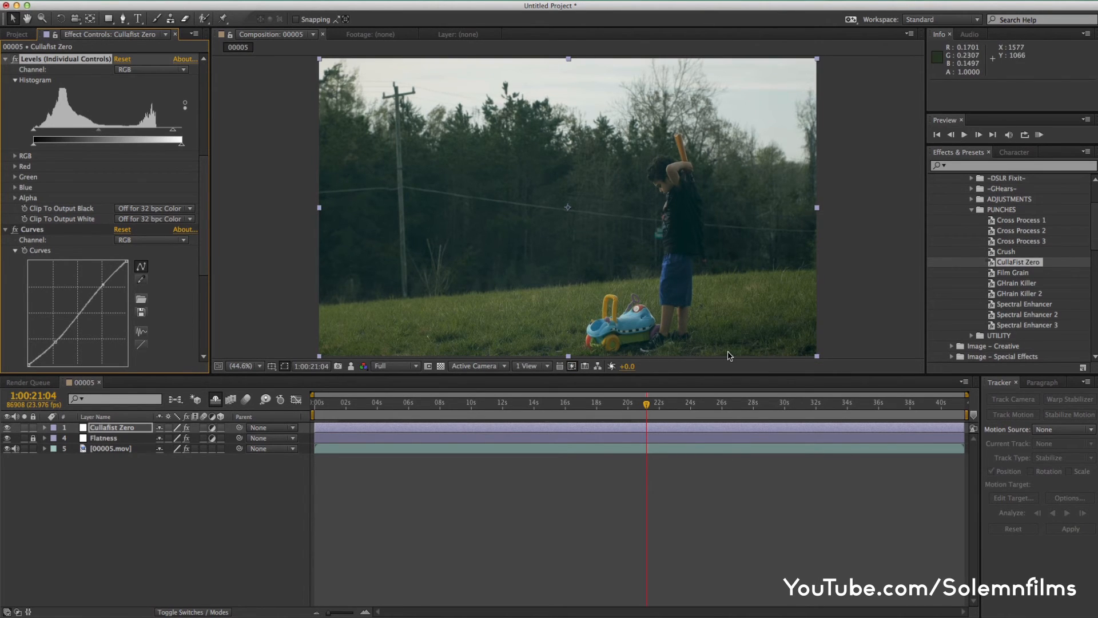
Step: Check the grade on other frames of the clip, at 1:00:28:01 and 1:00:25:12
{"action": "left_click", "coordinate": [754, 403]}
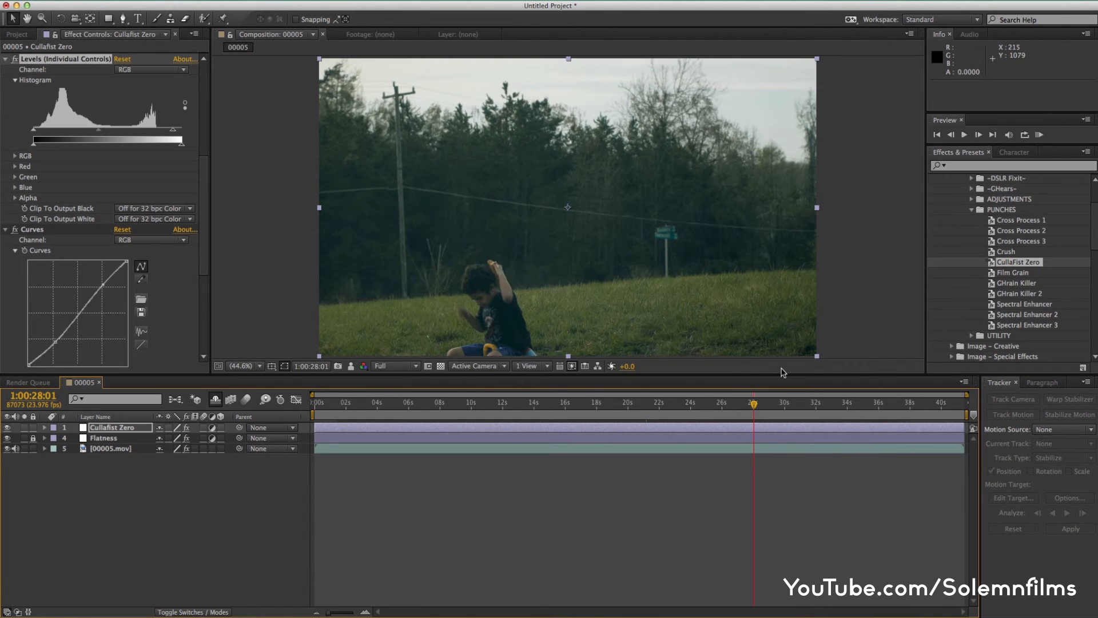
{"action": "left_click", "coordinate": [715, 403]}
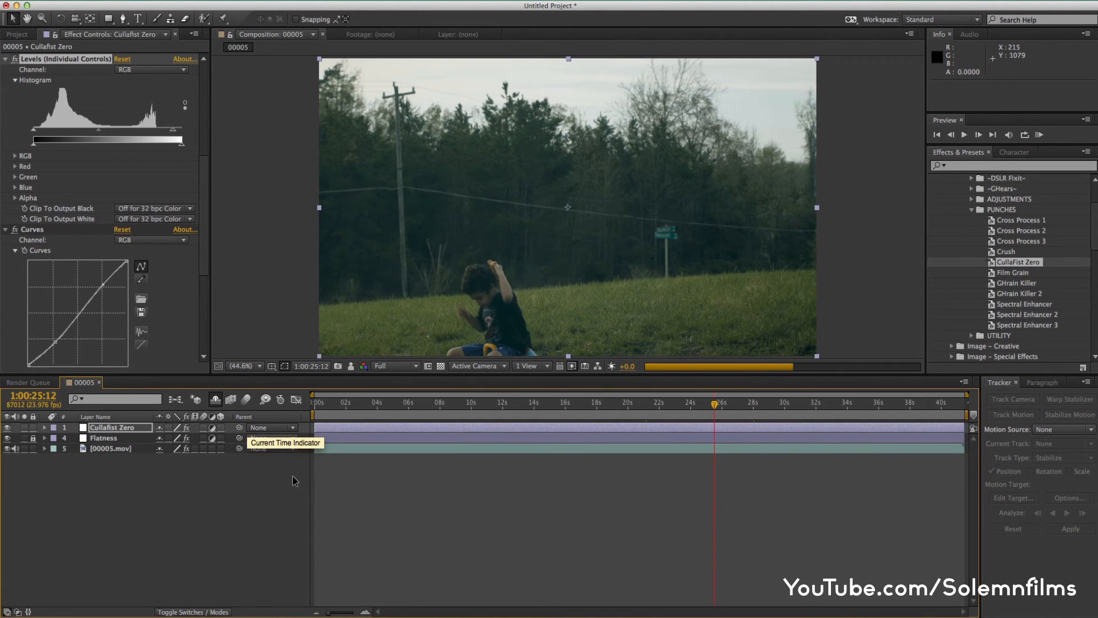
Step: Reveal the shy layers and move the 00005.mov 2 and Sharpen layers above the Cullafist Zero layer
{"action": "left_click", "coordinate": [215, 400]}
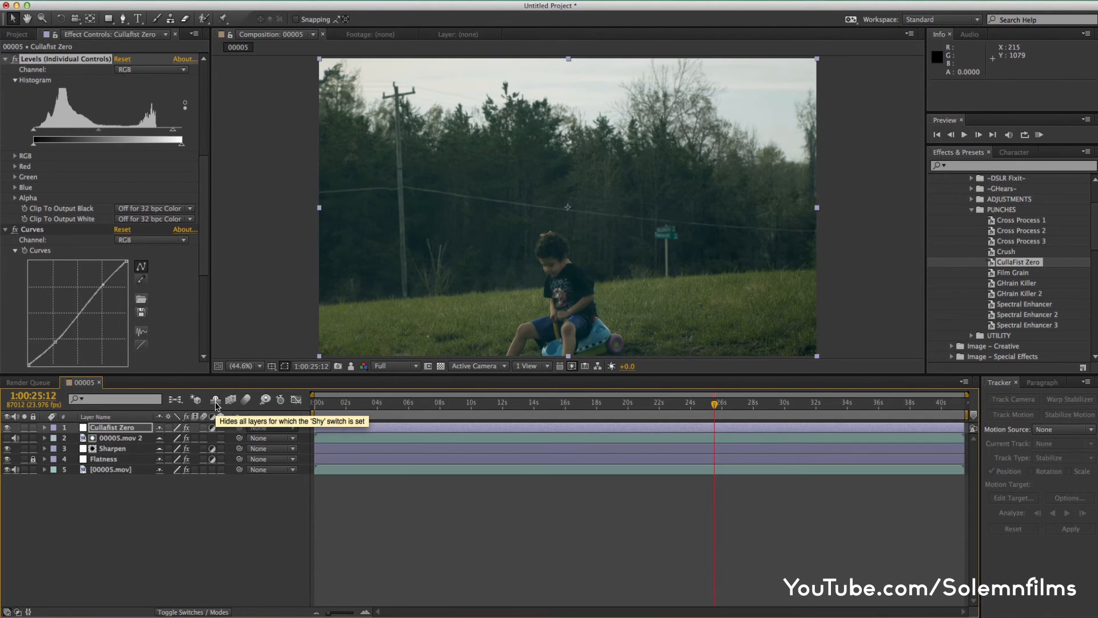
{"action": "left_click", "coordinate": [7, 470]}
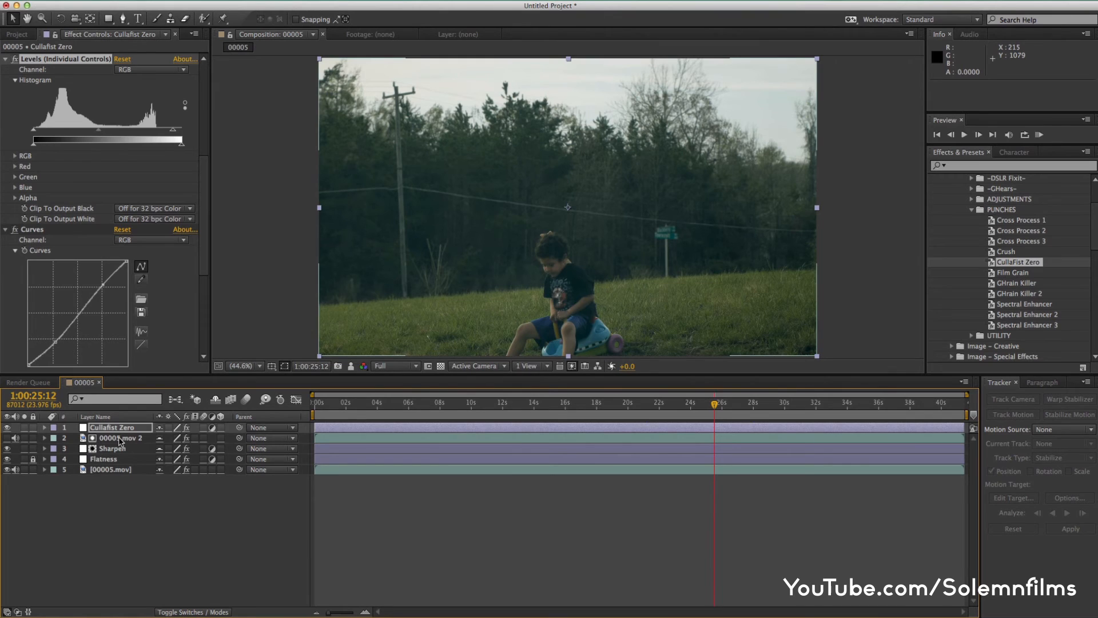
{"action": "mouse_move", "coordinate": [119, 441]}
{"action": "left_mouse_down"}
{"action": "mouse_move", "coordinate": [122, 455]}
{"action": "mouse_move", "coordinate": [122, 424]}
{"action": "left_mouse_up"}
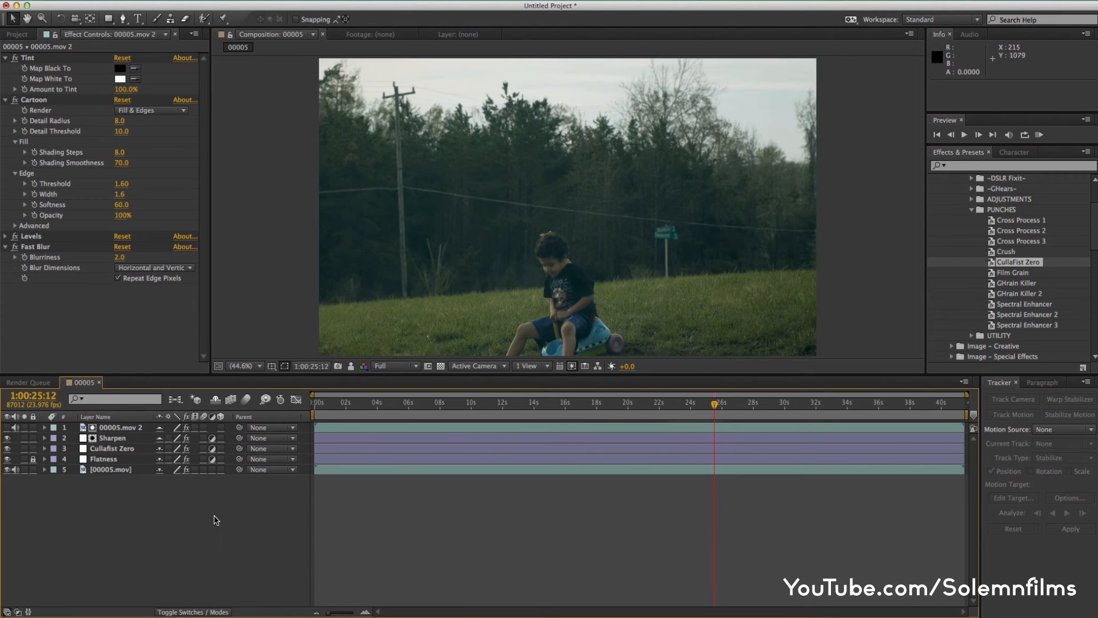
Step: Examine the Sharpen layer's Unsharp Mask effect and the 00005.mov 2 matte layer's effects, toggling each layer's visibility
{"action": "left_click", "coordinate": [7, 439]}
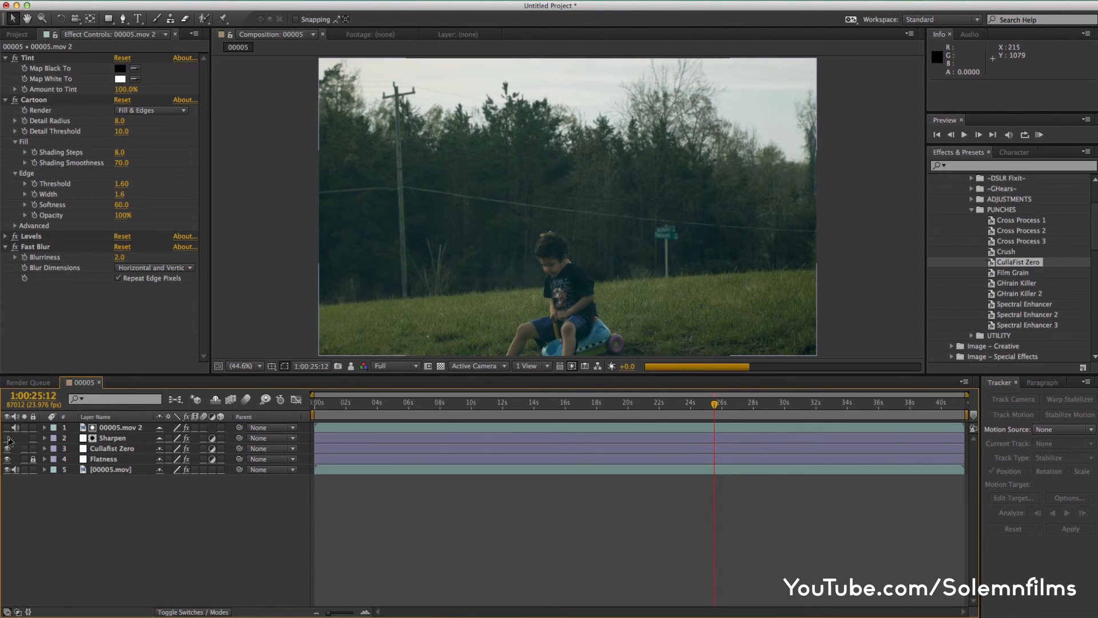
{"action": "left_click", "coordinate": [117, 438]}
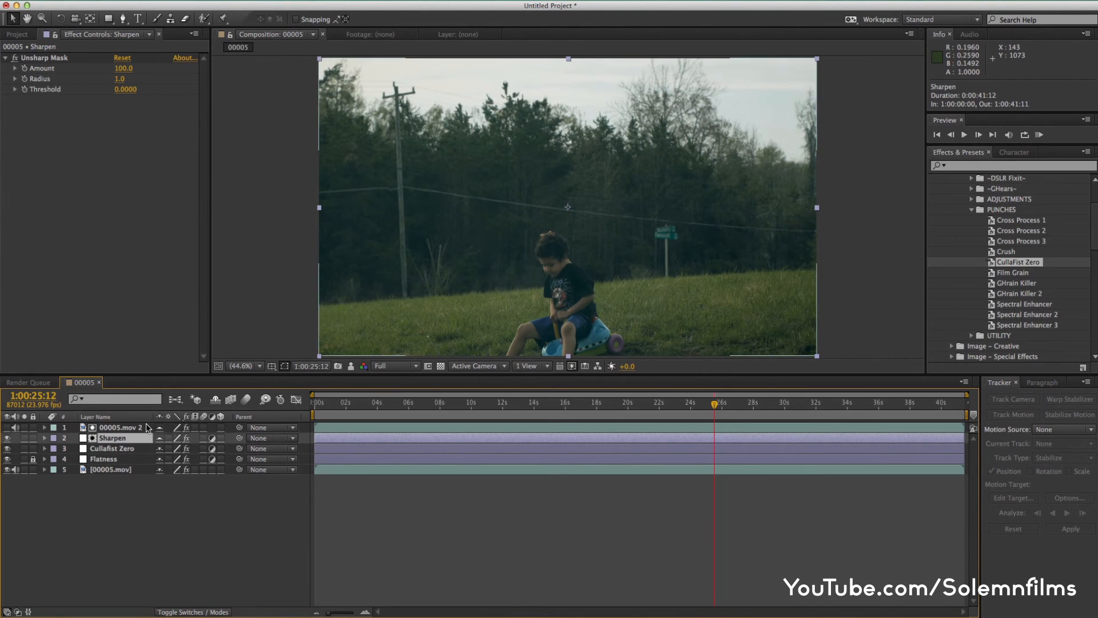
{"action": "left_click", "coordinate": [128, 431]}
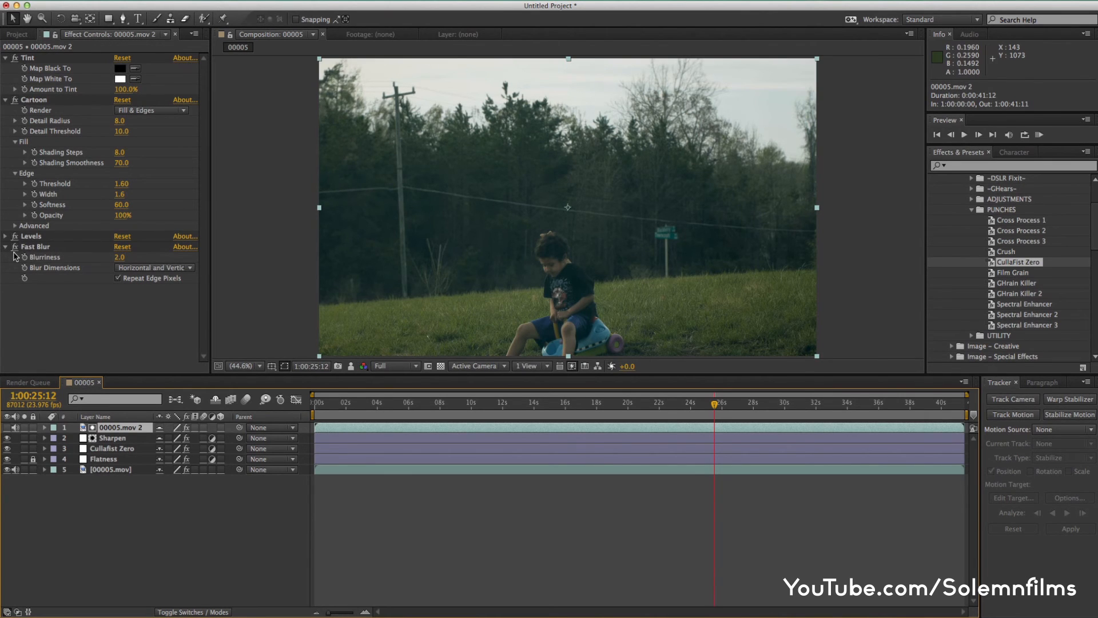
{"action": "left_click", "coordinate": [5, 247]}
{"action": "left_click", "coordinate": [6, 428]}
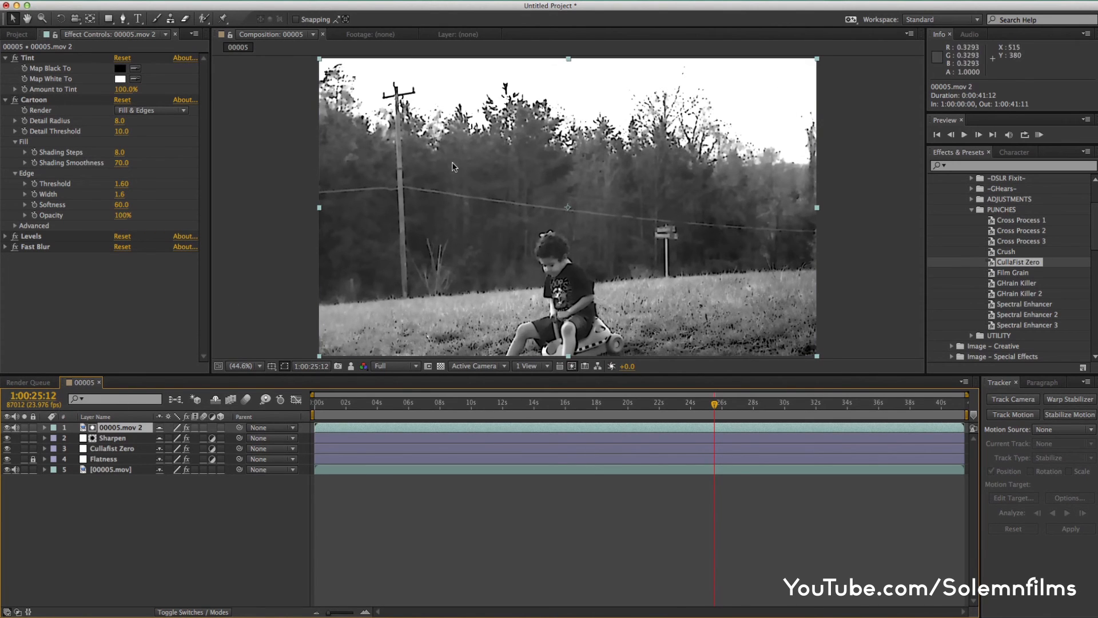
{"action": "left_click", "coordinate": [7, 427]}
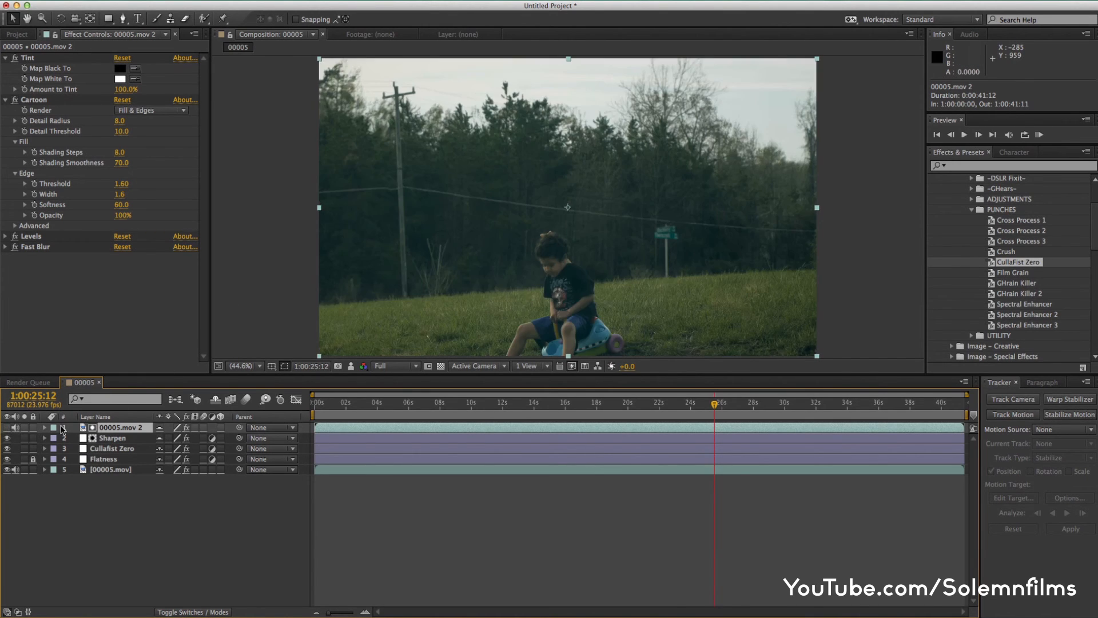
Step: Display the blend mode and track matte columns and examine how the Sharpen layer uses 00005.mov 2 as a luma matte
{"action": "left_click", "coordinate": [112, 438]}
{"action": "left_click", "coordinate": [207, 611]}
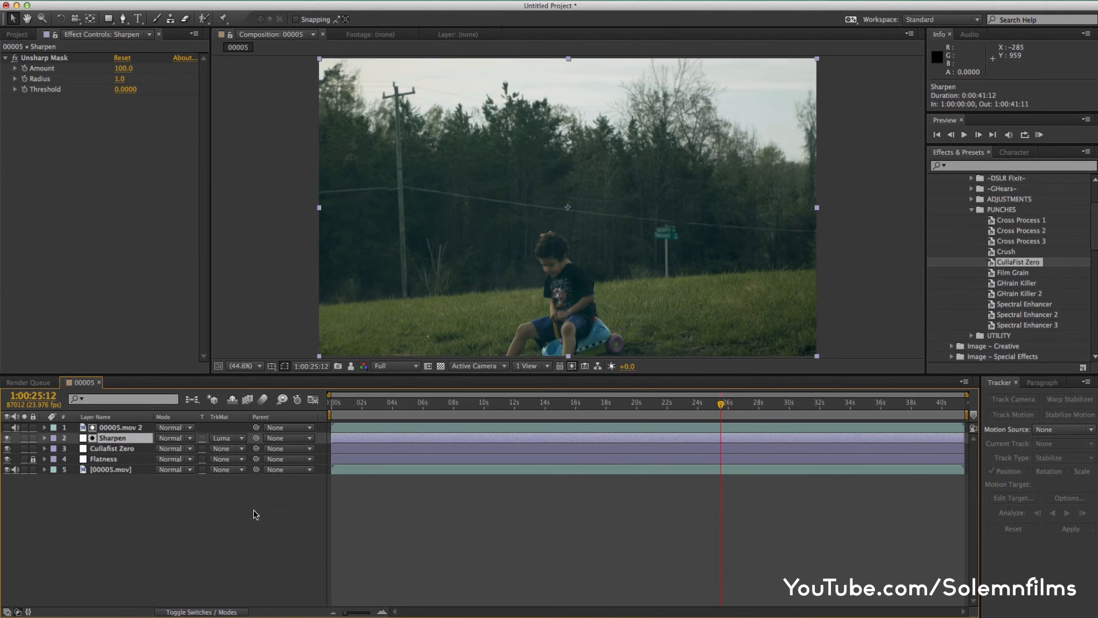
{"action": "left_click", "coordinate": [122, 428]}
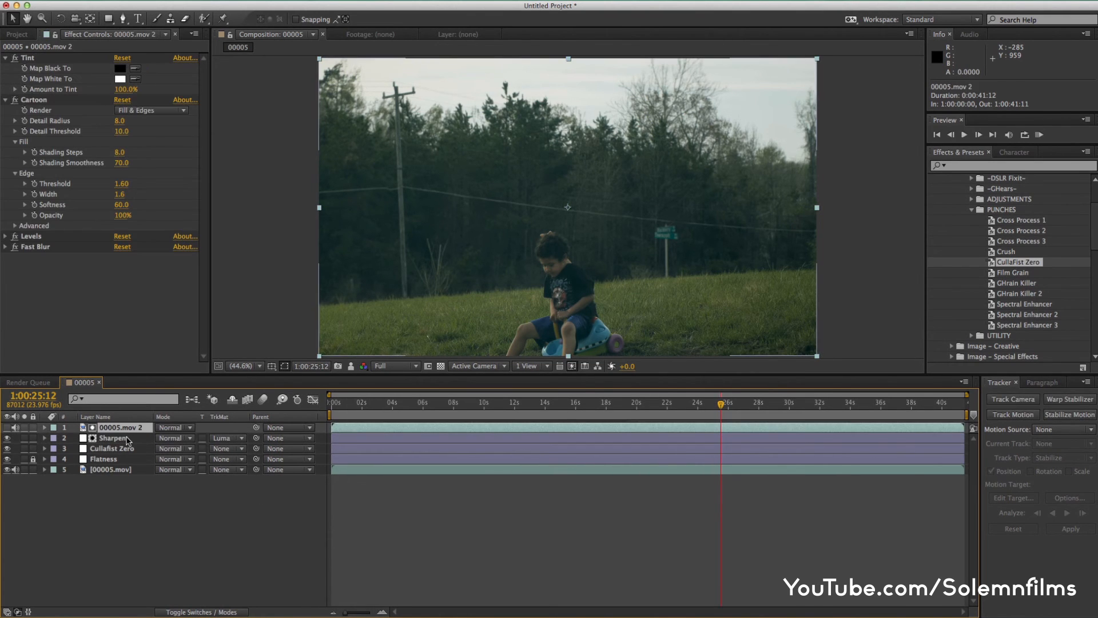
{"action": "left_click", "coordinate": [129, 439]}
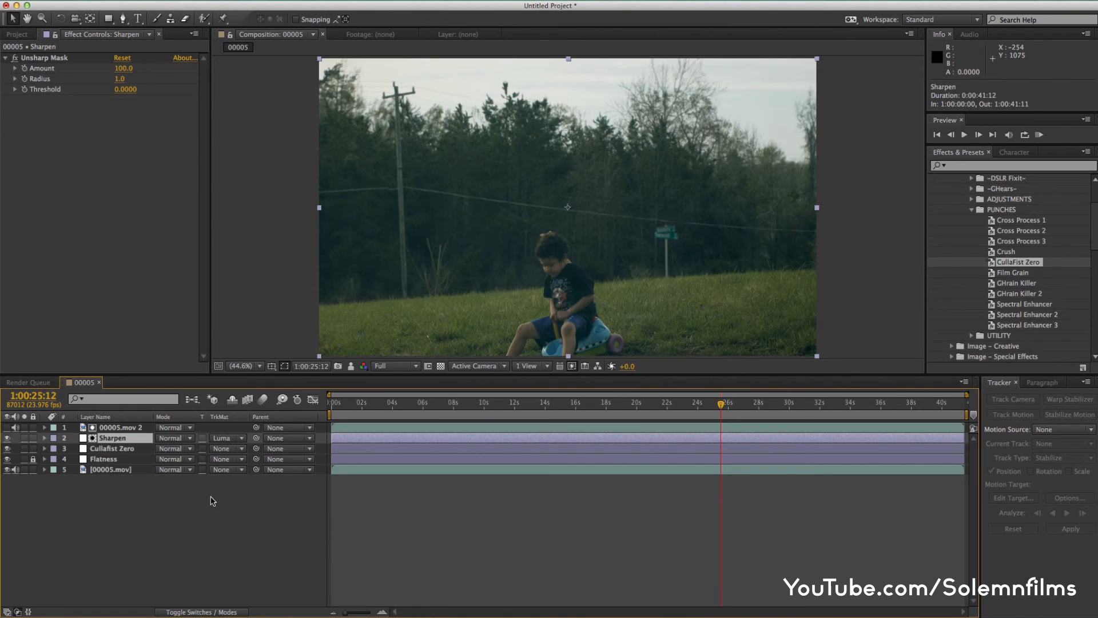
{"action": "left_click", "coordinate": [246, 518]}
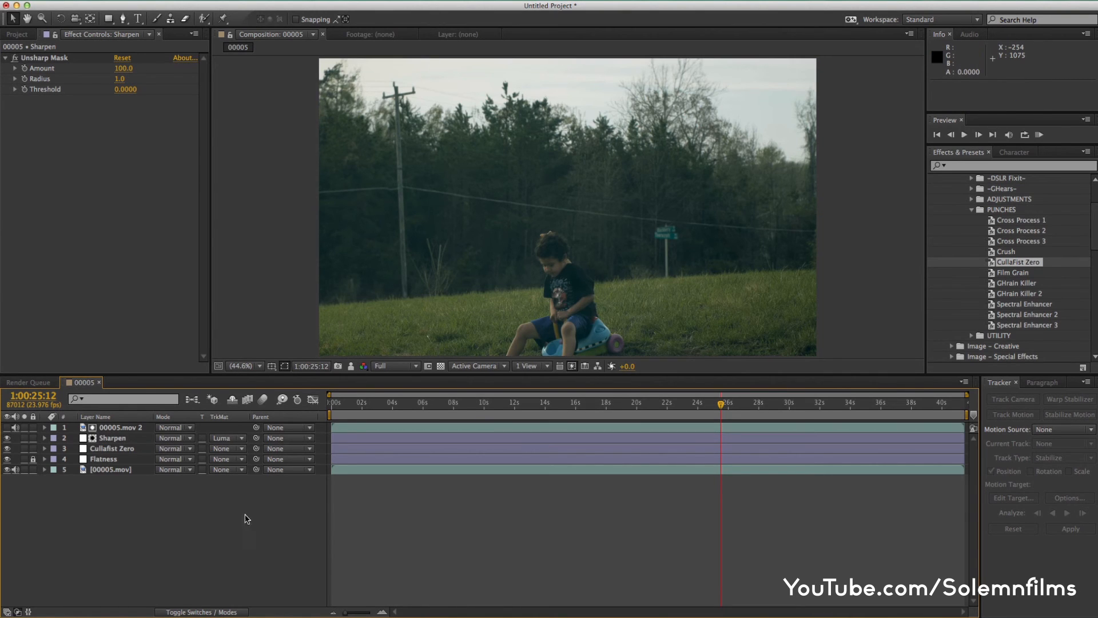
Step: Move the current time to 1:00:18:02 and take a snapshot of the graded frame
{"action": "left_click", "coordinate": [677, 405]}
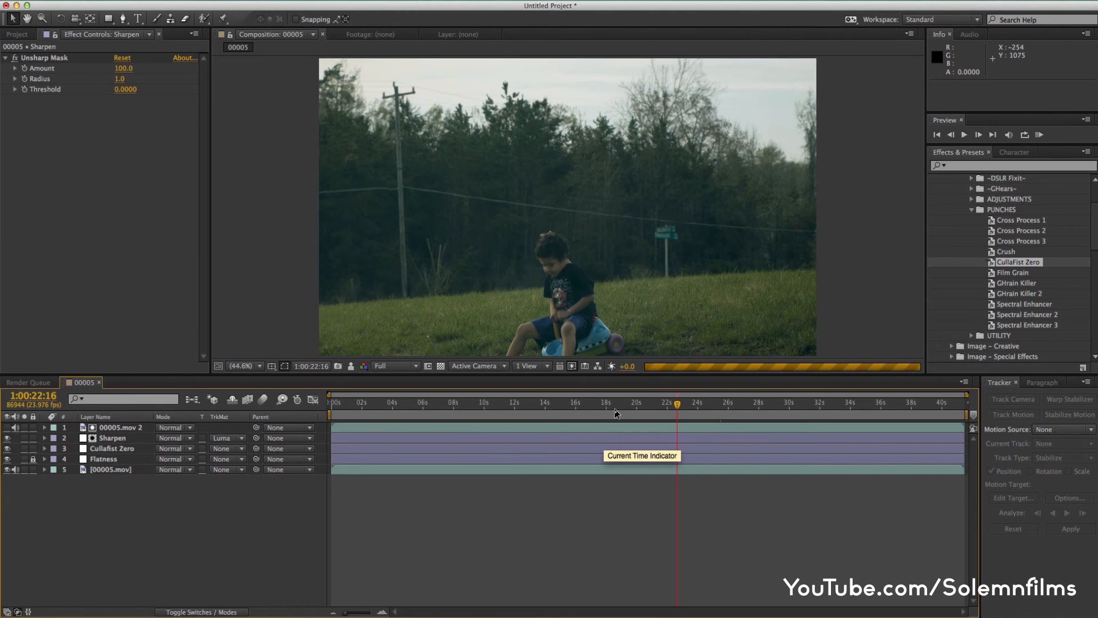
{"action": "left_click", "coordinate": [607, 407]}
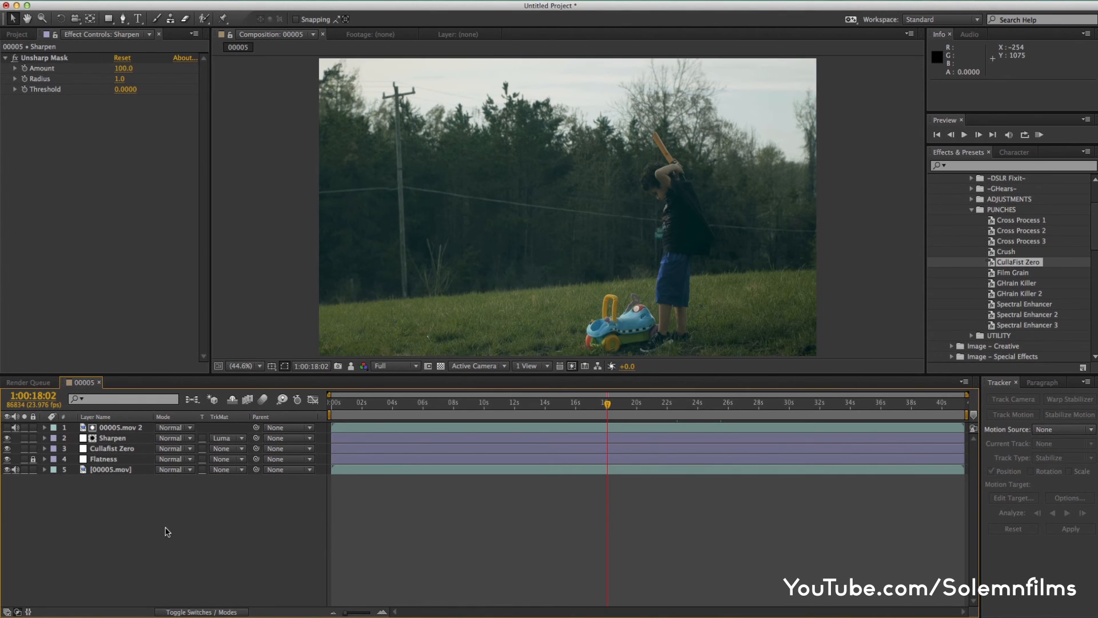
{"action": "left_click", "coordinate": [339, 366]}
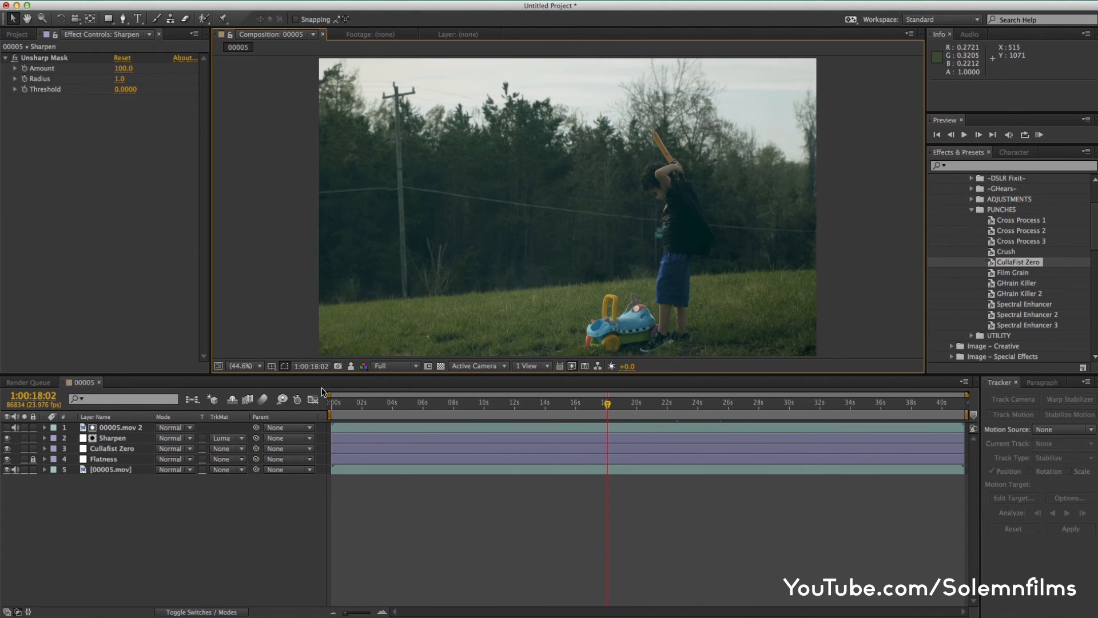
Step: Hide the Sharpen and Cullafist Zero layers, compare the ungraded frame with the snapshot, and turn both layers back on
{"action": "left_click", "coordinate": [6, 438]}
{"action": "left_click", "coordinate": [6, 449]}
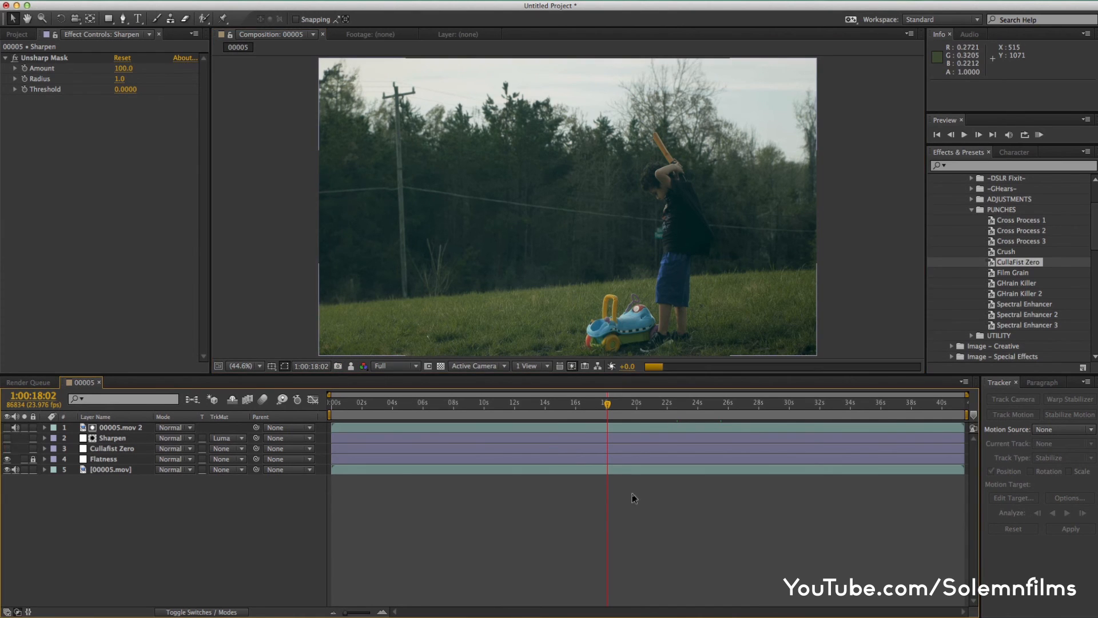
{"action": "left_click", "coordinate": [351, 367]}
{"action": "left_click", "coordinate": [352, 369]}
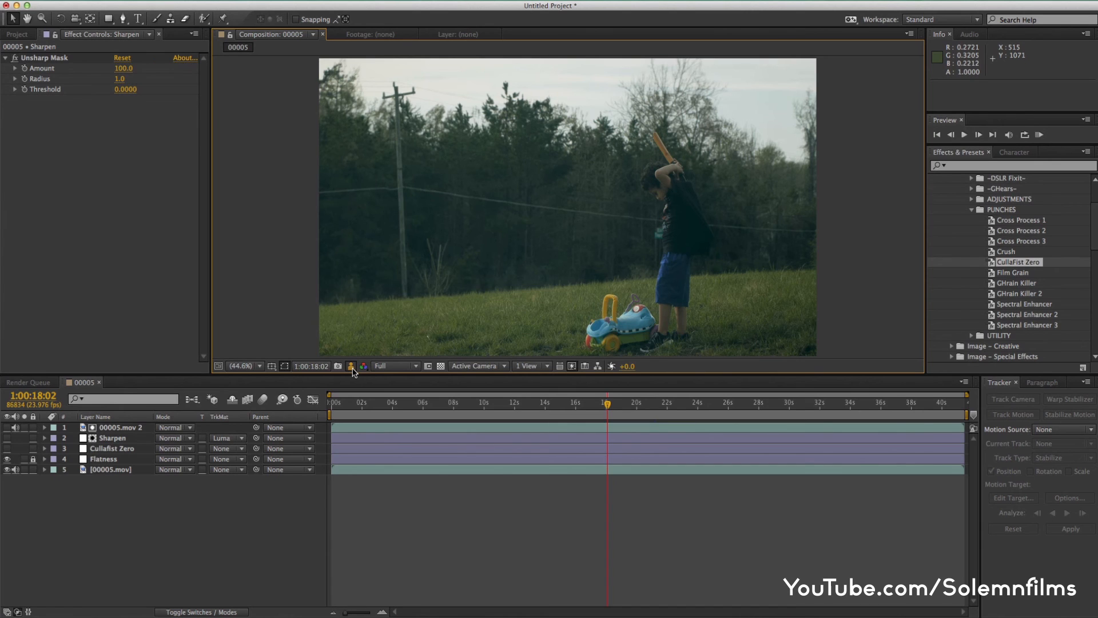
{"action": "left_click_drag", "start_coordinate": [7, 458], "coordinate": [7, 437]}
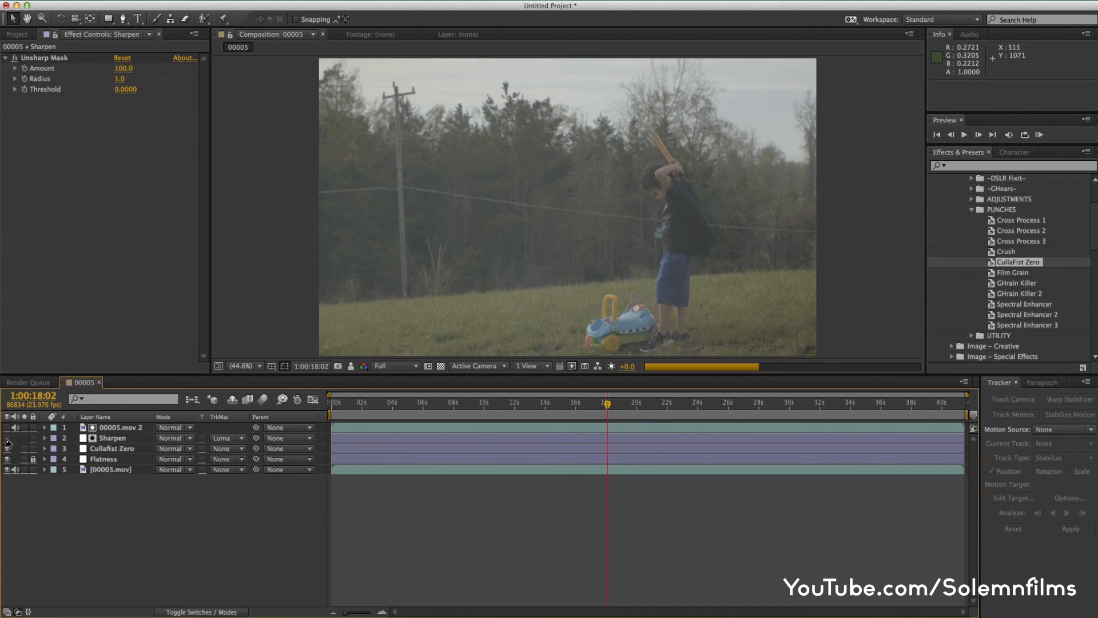